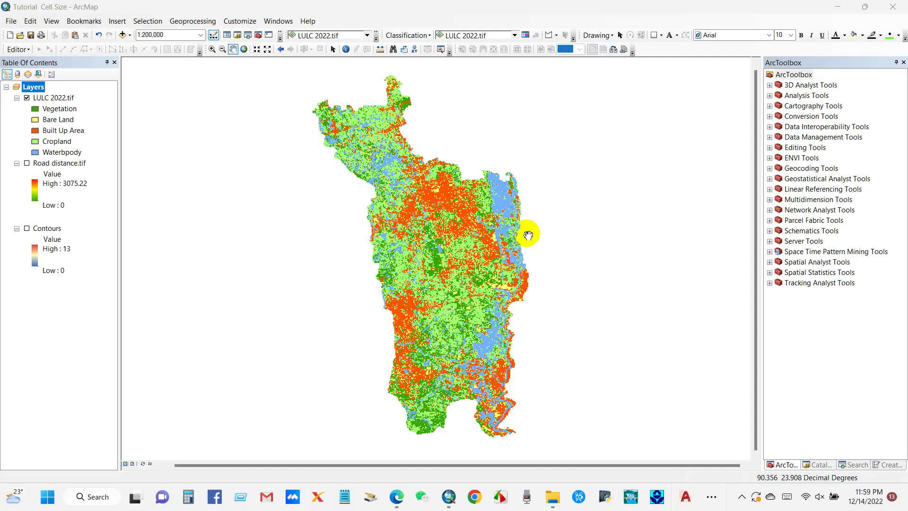
# Nudge the land-cover map and check LULC 2022.tif's 70, 70 cell size in its properties.
pyautogui.click(461, 271)
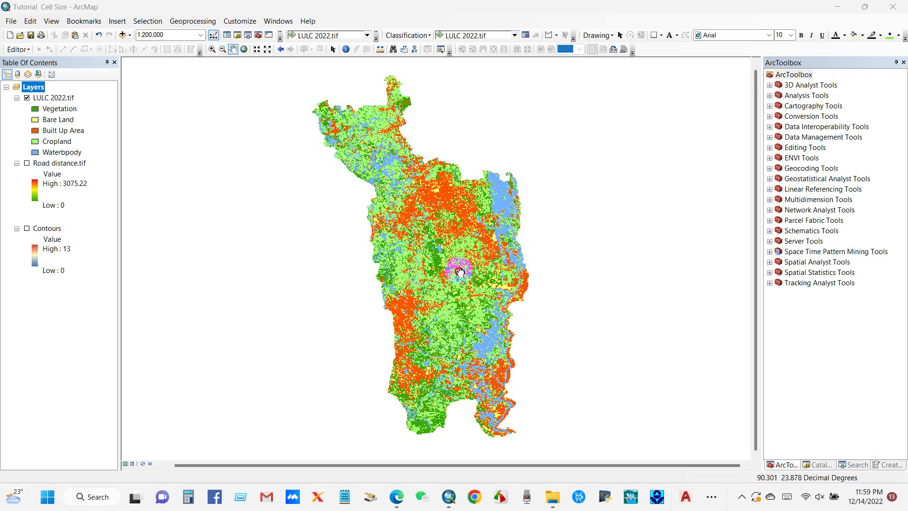
pyautogui.moveTo(460, 272); pyautogui.dragTo(464, 274)
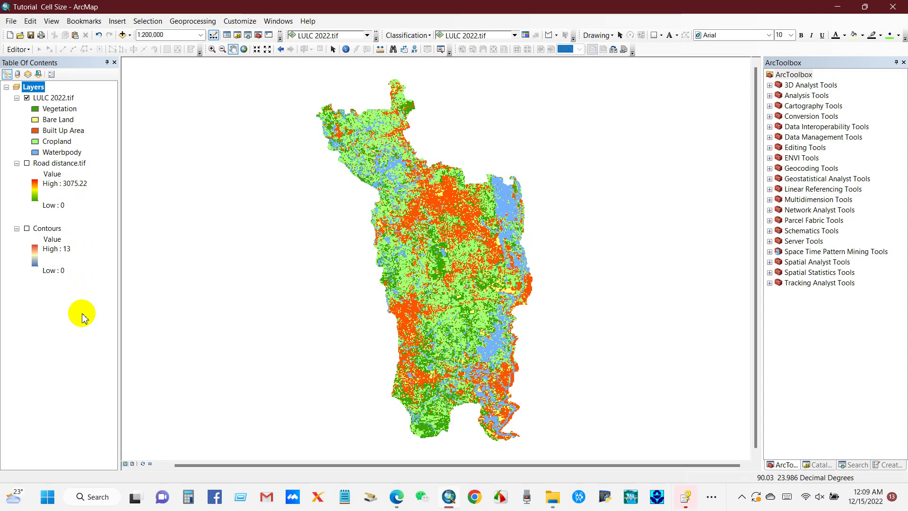
pyautogui.click(464, 276)
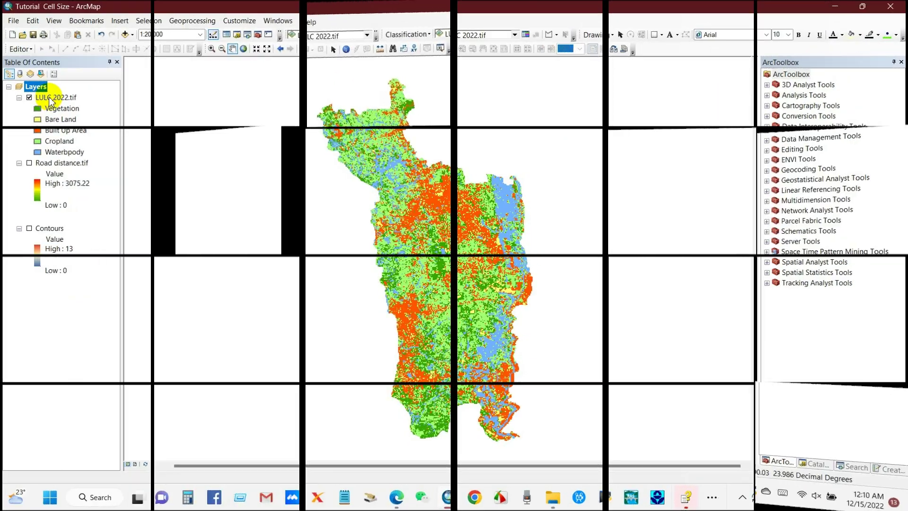
pyautogui.rightClick(47, 97)
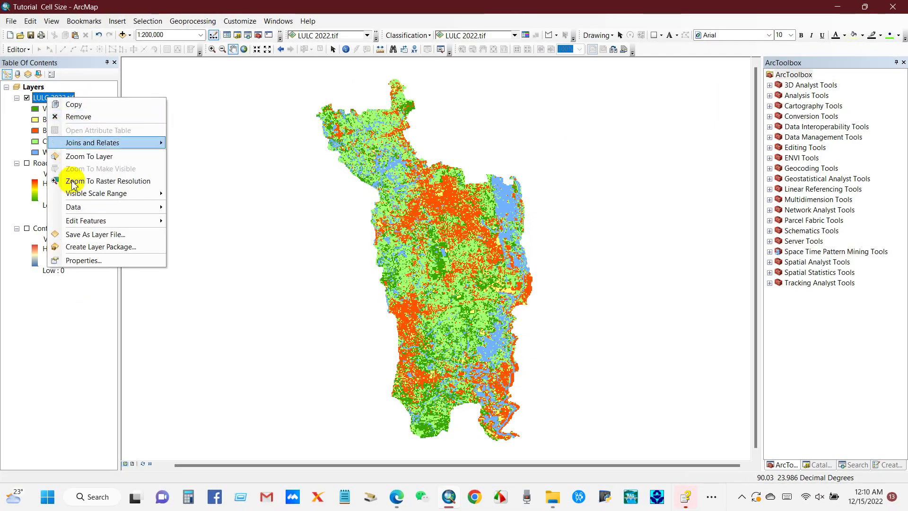
pyautogui.click(78, 260)
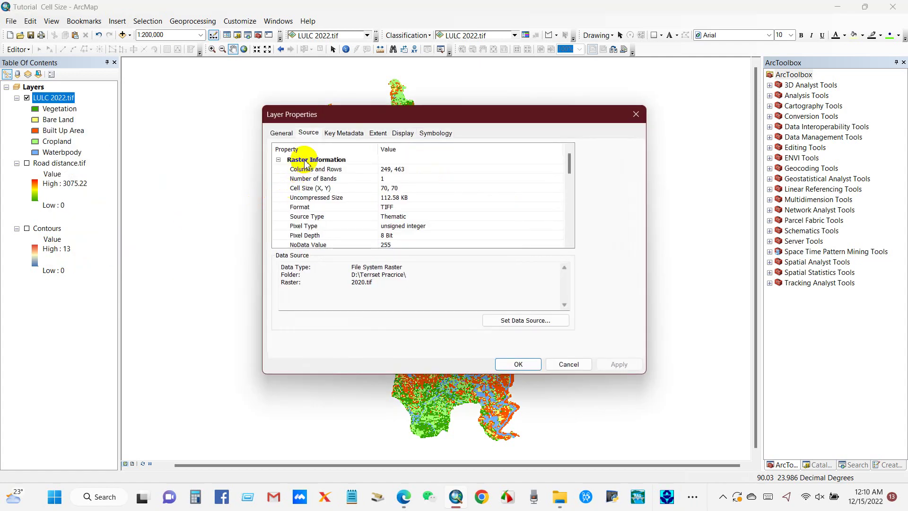
pyautogui.click(302, 189)
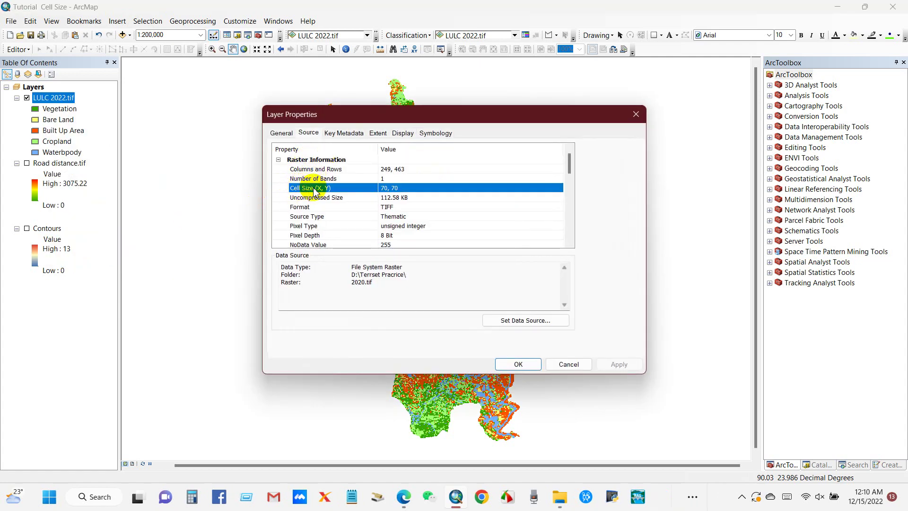
pyautogui.click(383, 189)
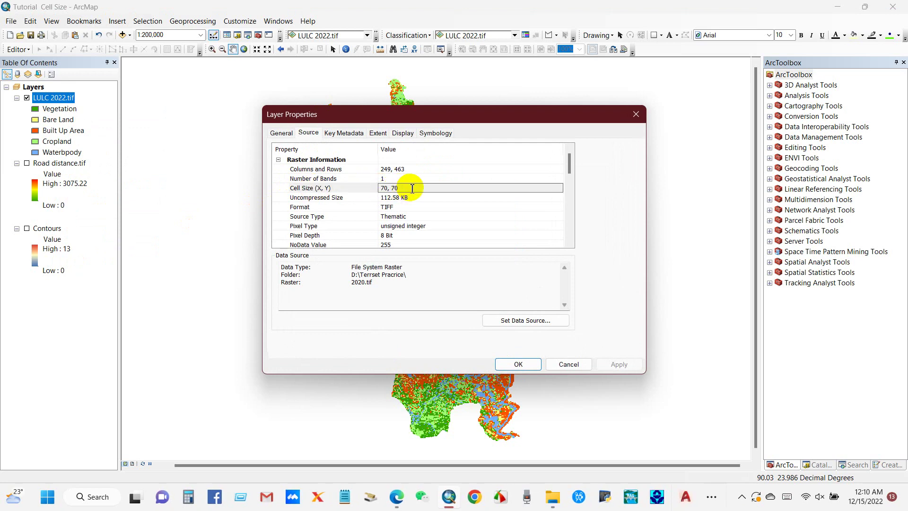
pyautogui.moveTo(412, 187); pyautogui.dragTo(372, 189)
pyautogui.click(428, 188)
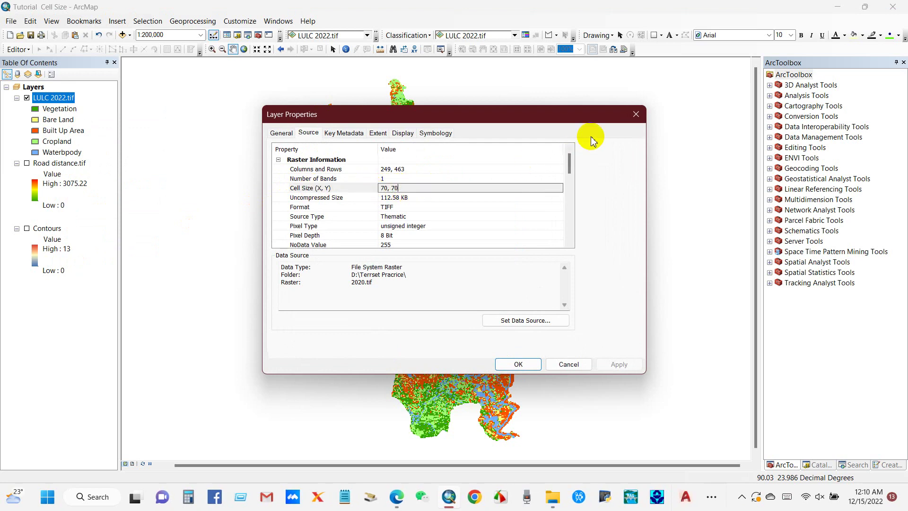
pyautogui.click(636, 113)
# Zoom in and measure along one LULC 2022 cell edge with the Measure tool.
pyautogui.scroll(5, 404, 232)
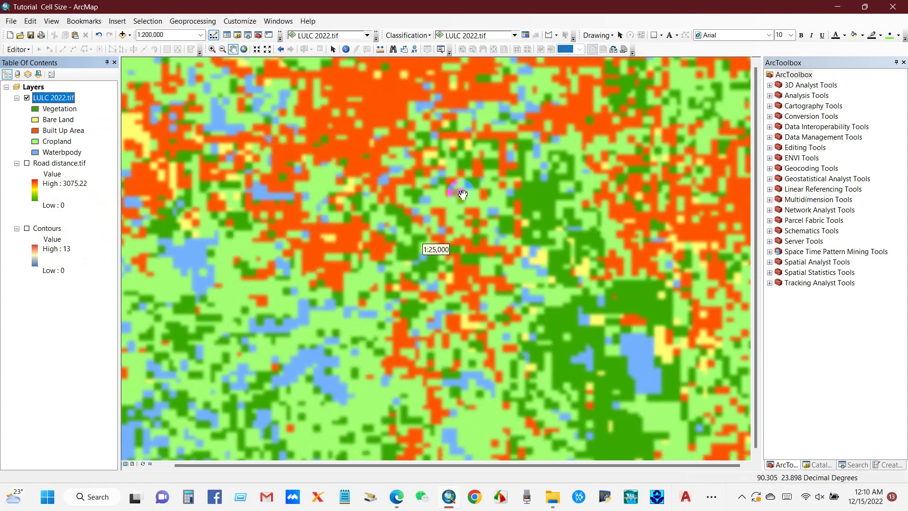
pyautogui.scroll(2, 477, 194)
pyautogui.scroll(5, 477, 194)
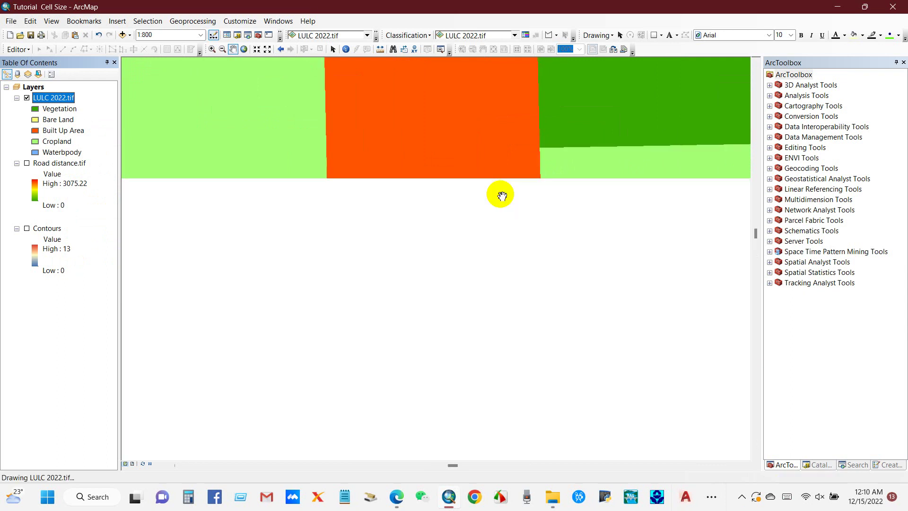
pyautogui.click(449, 179)
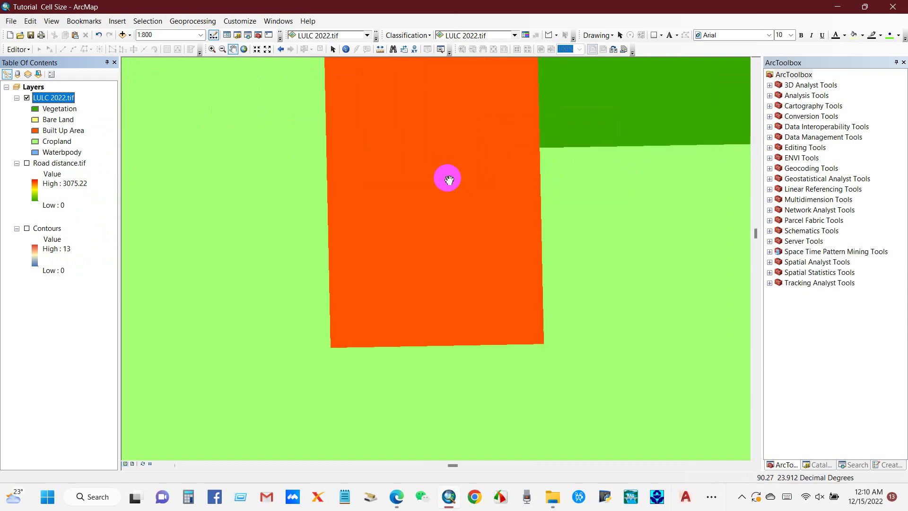
pyautogui.click(380, 49)
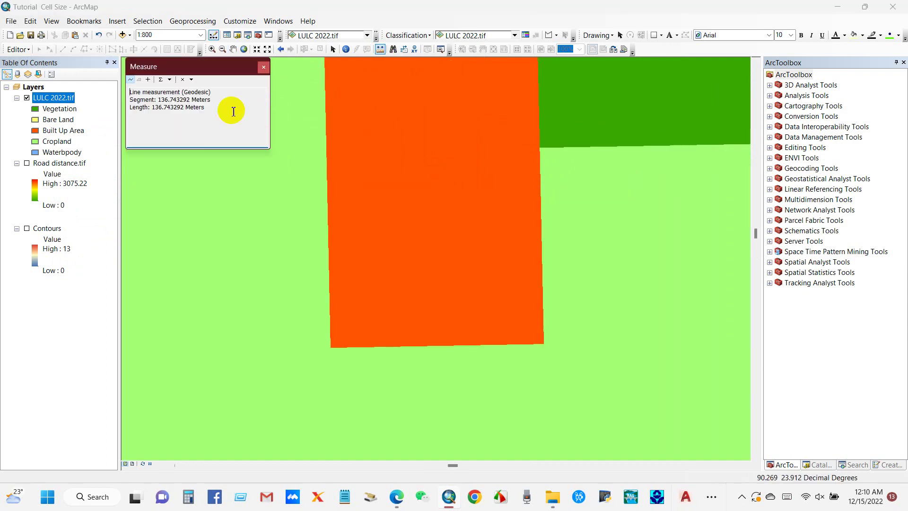
pyautogui.click(327, 223)
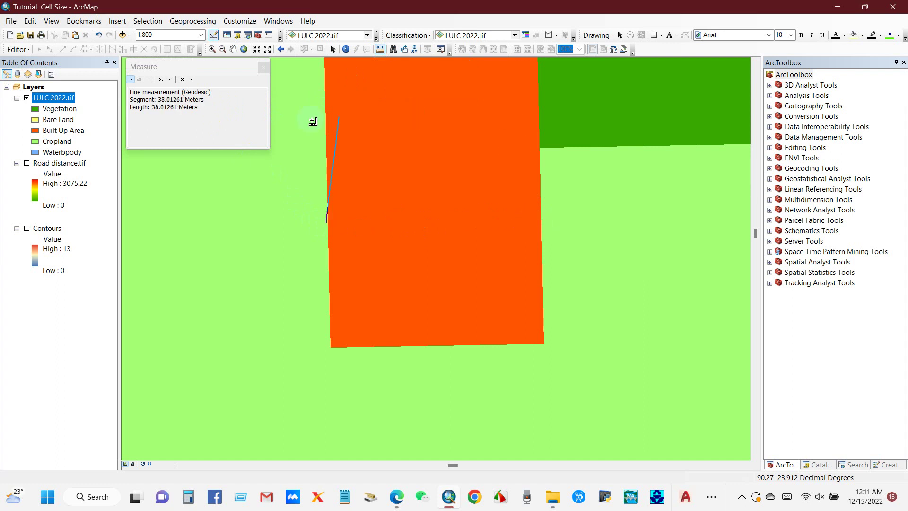
pyautogui.click(263, 71)
# Hide the LULC 2022.tif layer and display Road distance.tif instead.
pyautogui.scroll(5, 392, 242)
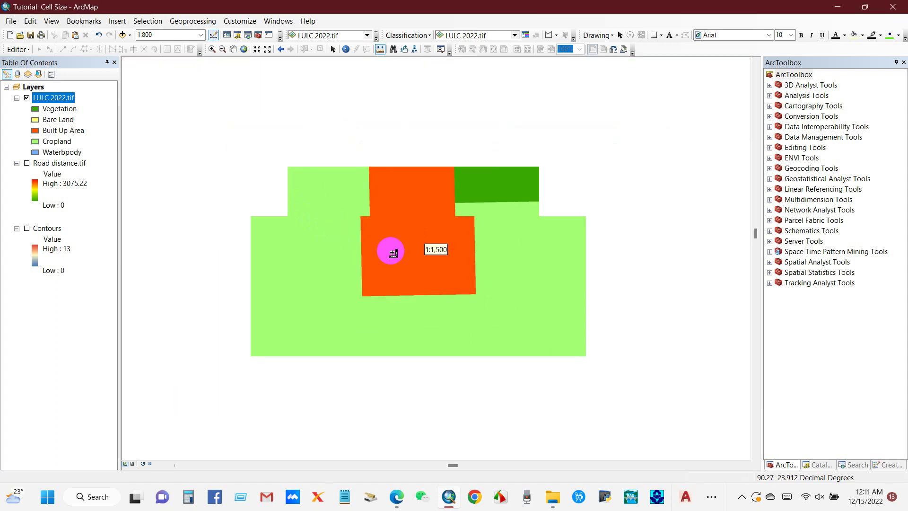
pyautogui.scroll(1, 384, 245)
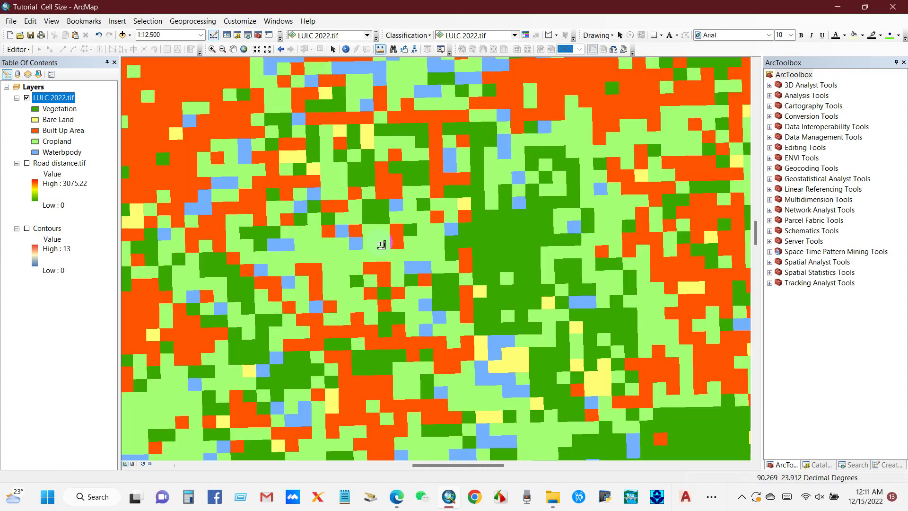
pyautogui.scroll(1, 373, 237)
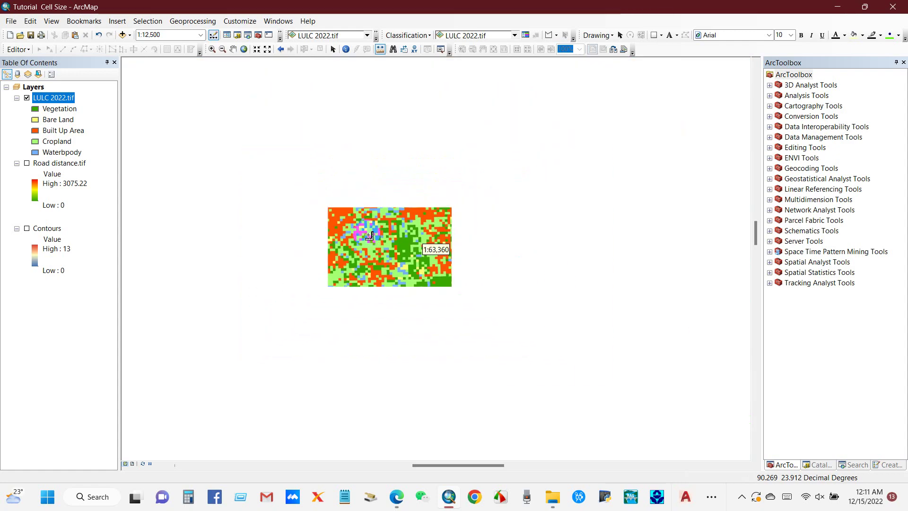
pyautogui.scroll(2, 367, 236)
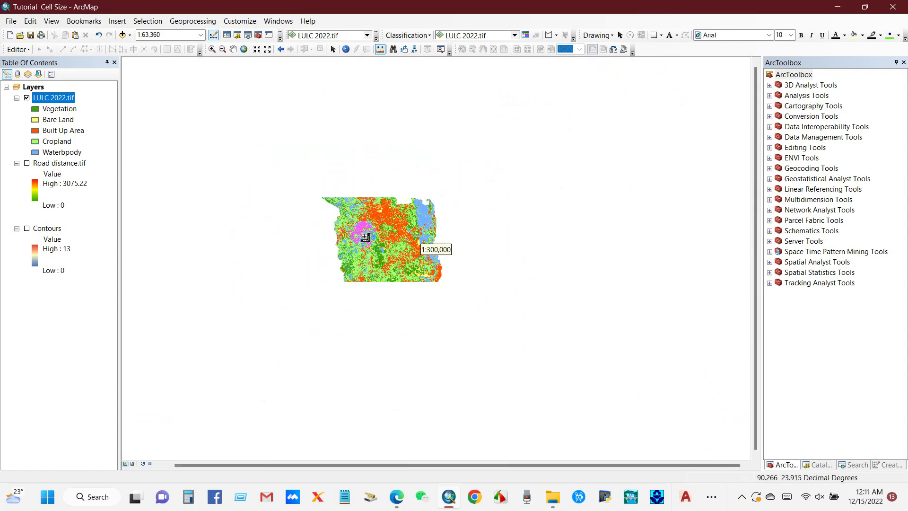
pyautogui.scroll(-1, 367, 237)
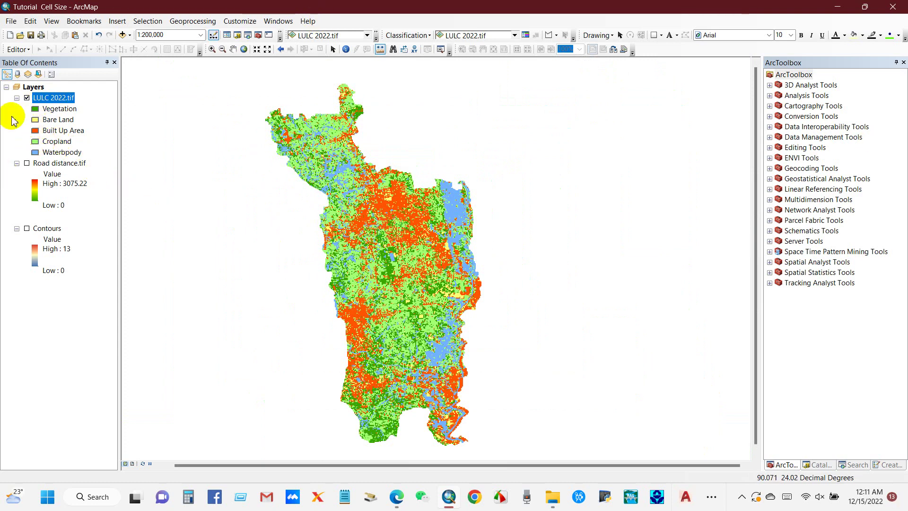
pyautogui.click(27, 98)
pyautogui.click(27, 164)
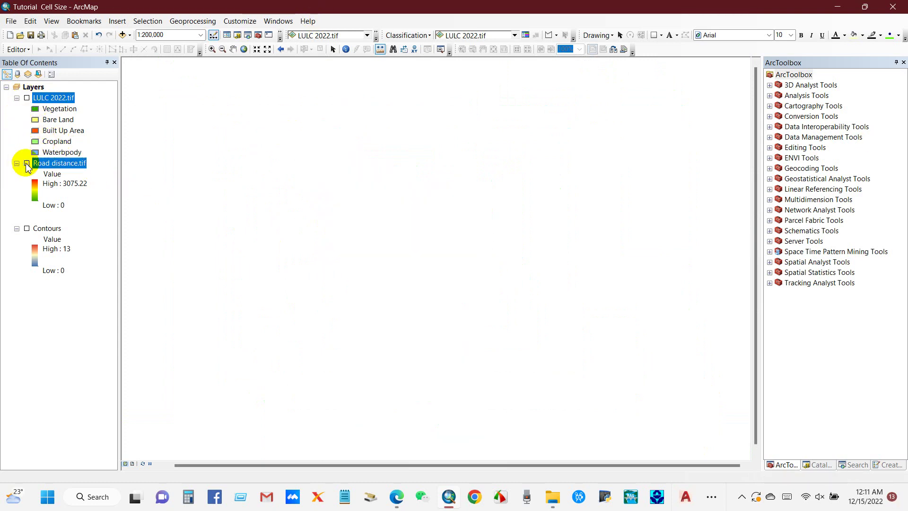
pyautogui.click(27, 164)
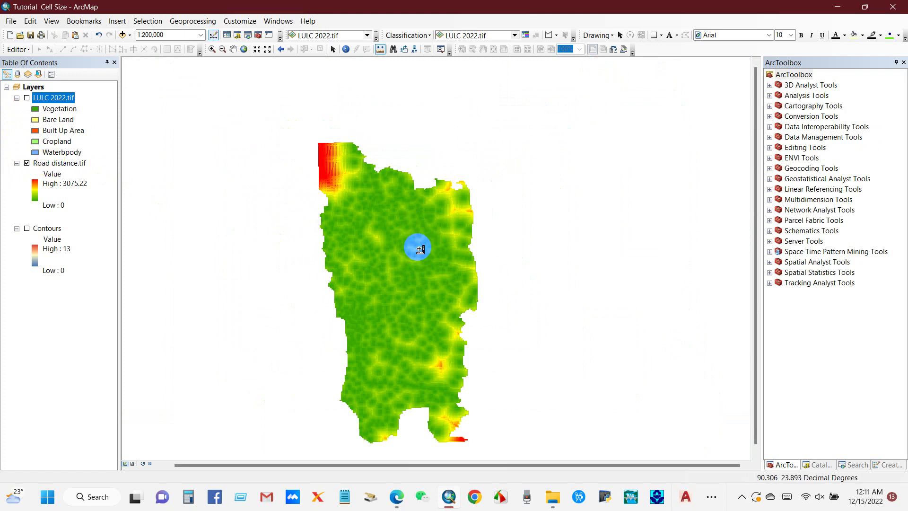
# Pan the road distance map up and confirm its 120, 120 cell size in layer properties.
pyautogui.click(233, 50)
pyautogui.moveTo(394, 268); pyautogui.dragTo(394, 228)
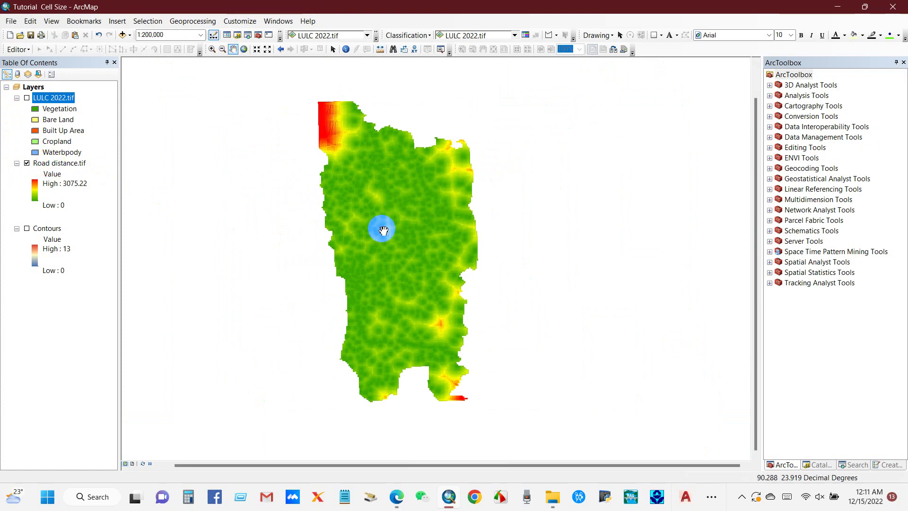
pyautogui.rightClick(55, 168)
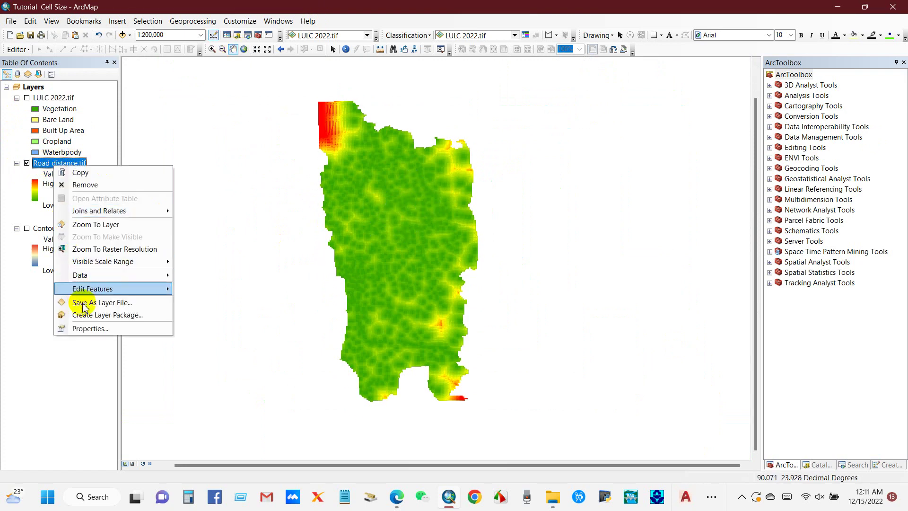
pyautogui.click(92, 329)
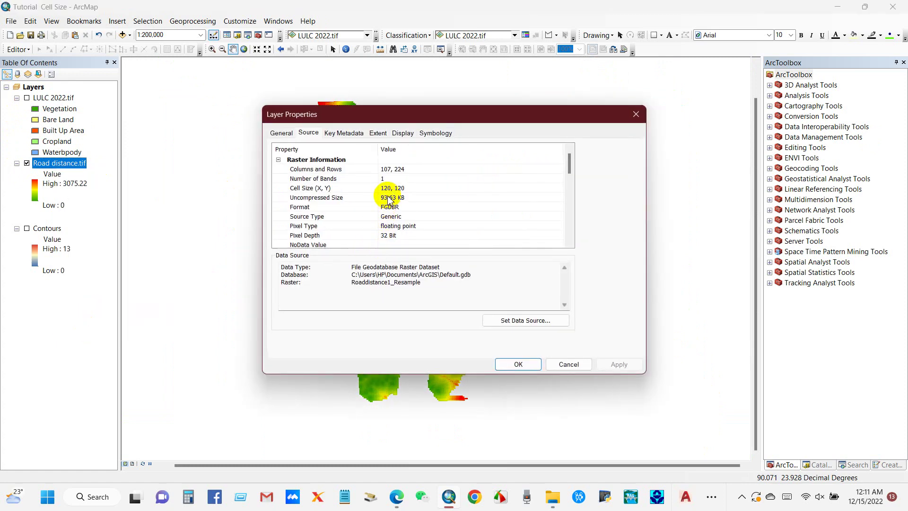
pyautogui.click(388, 192)
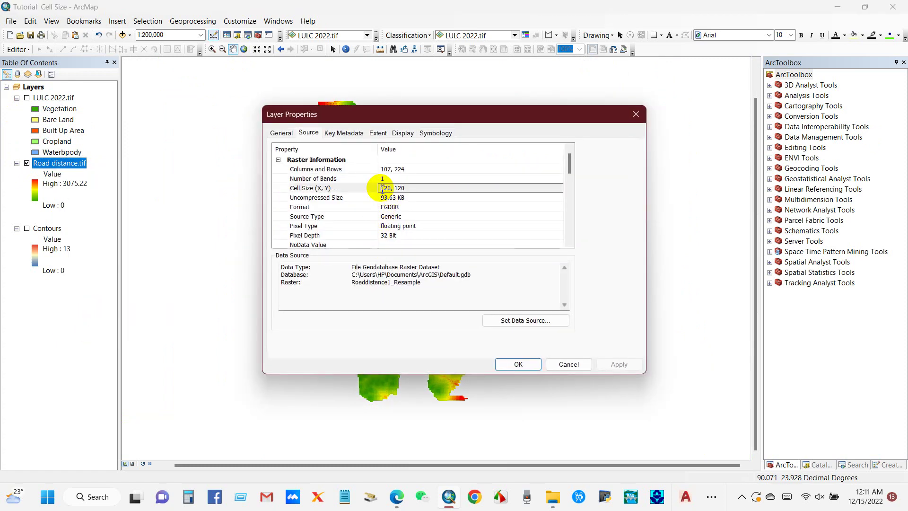
pyautogui.moveTo(382, 189); pyautogui.dragTo(409, 189)
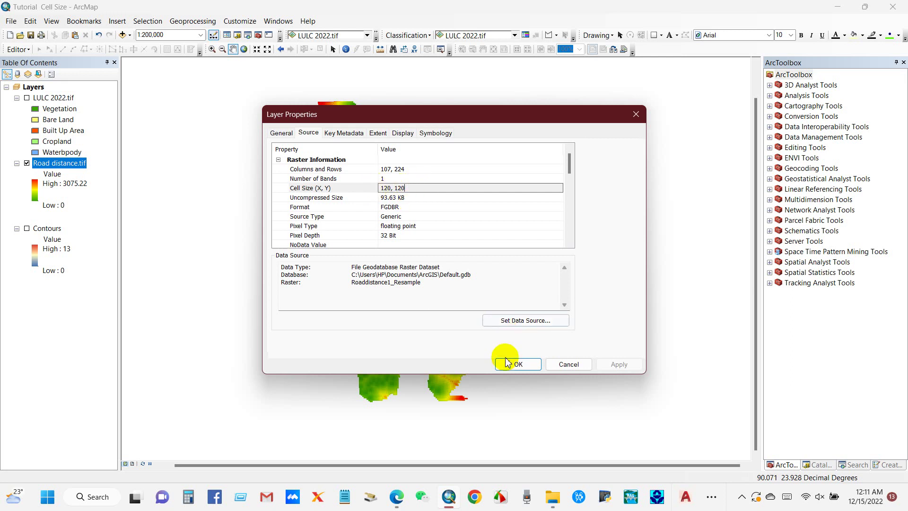
pyautogui.click(635, 114)
# Zoom far into Road distance.tif and measure across one cell, about 120.6 meters.
pyautogui.scroll(3, 396, 254)
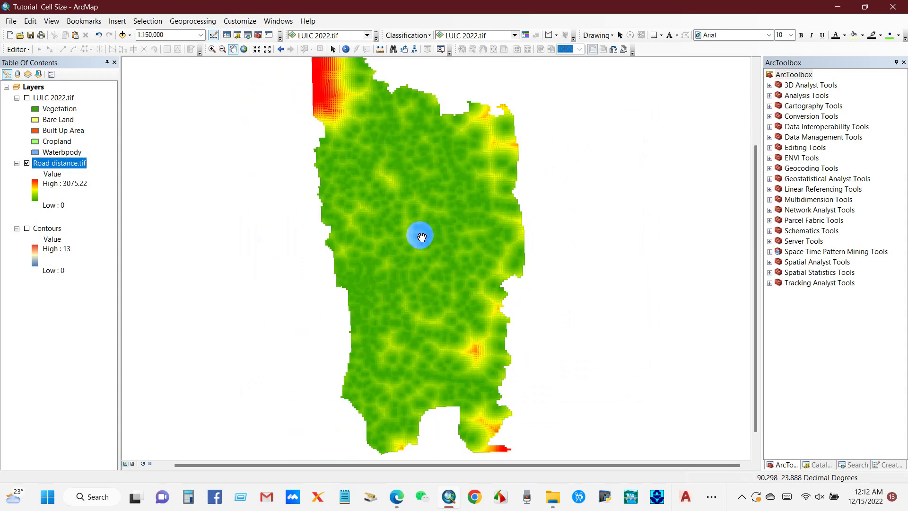
pyautogui.scroll(4, 416, 233)
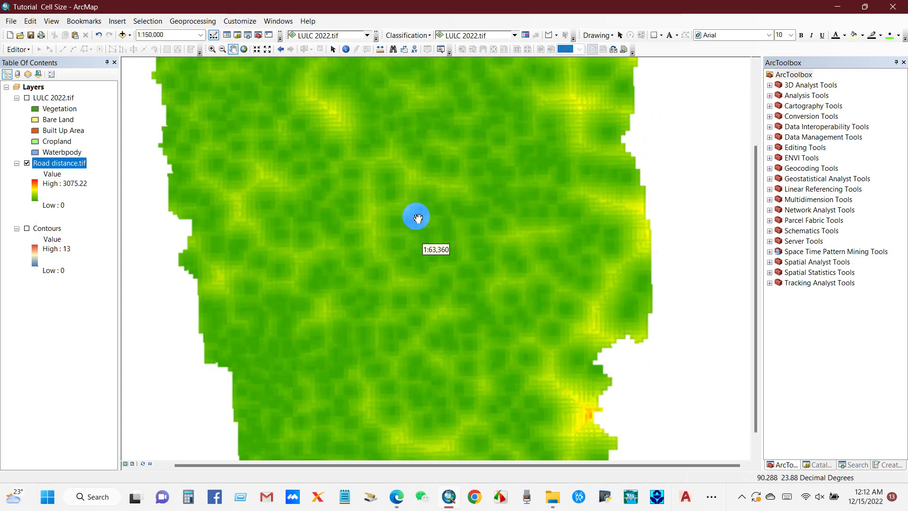
pyautogui.scroll(5, 419, 217)
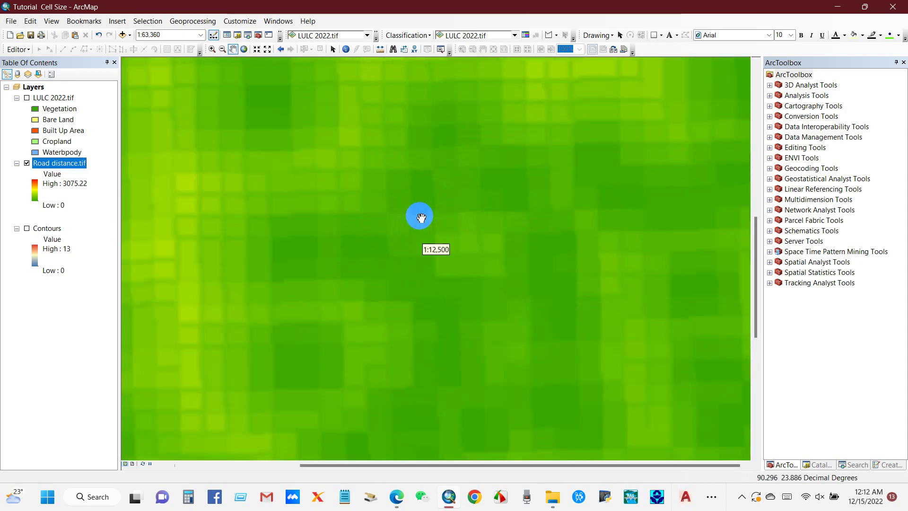
pyautogui.scroll(2, 362, 183)
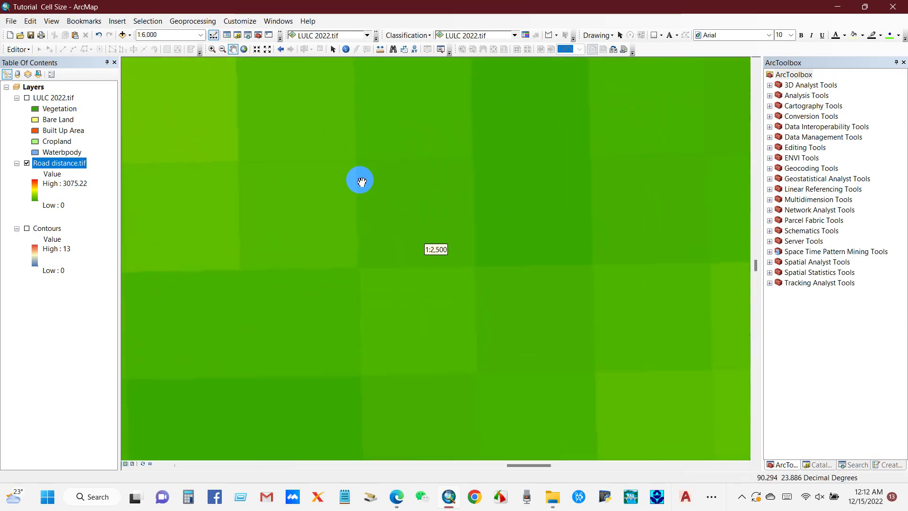
pyautogui.scroll(1, 362, 184)
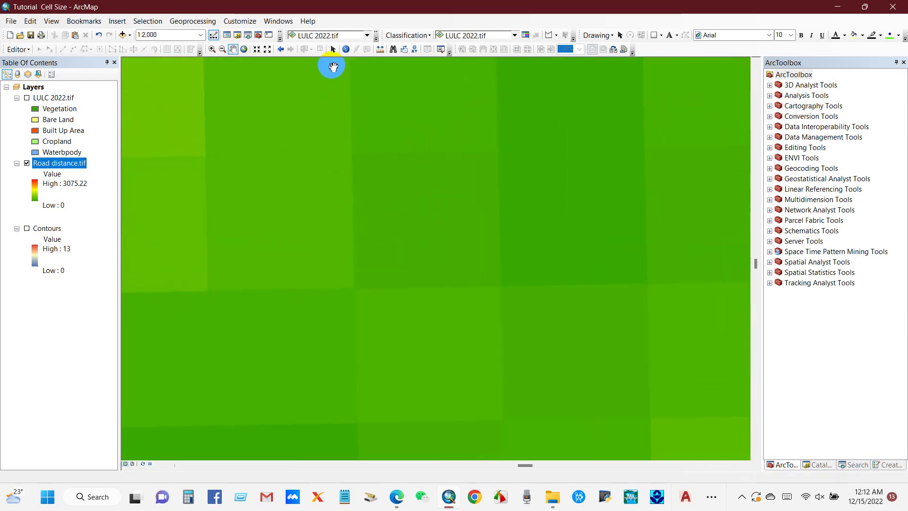
pyautogui.click(381, 49)
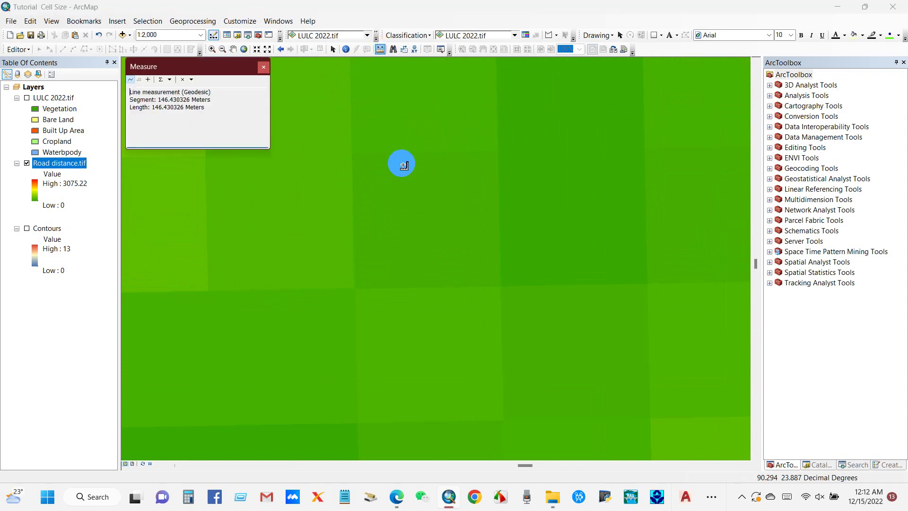
pyautogui.click(353, 202)
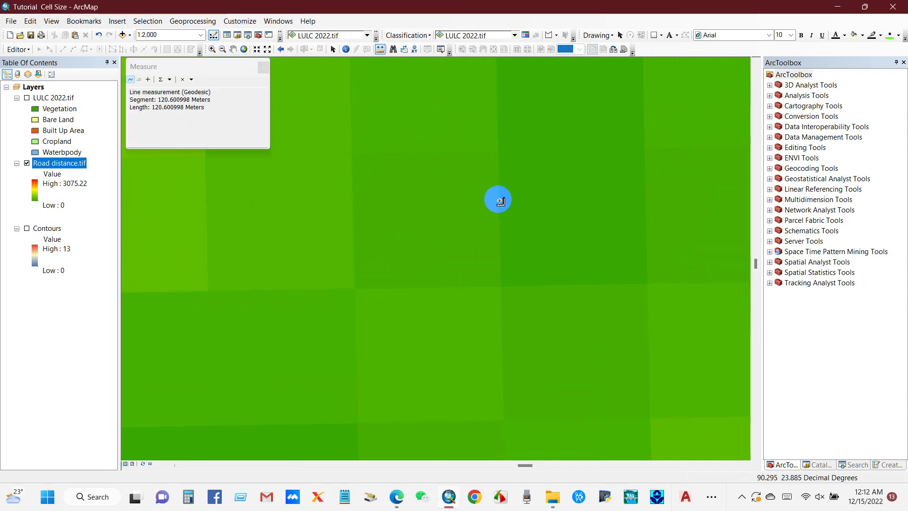
pyautogui.click(264, 67)
# Zoom to the Road distance.tif extent, then hide it and display the Contours raster.
pyautogui.rightClick(67, 163)
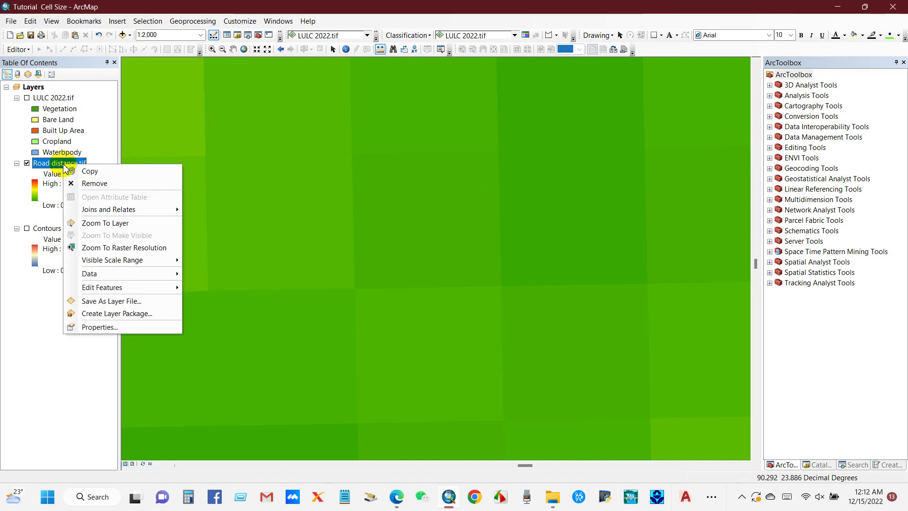
pyautogui.click(92, 223)
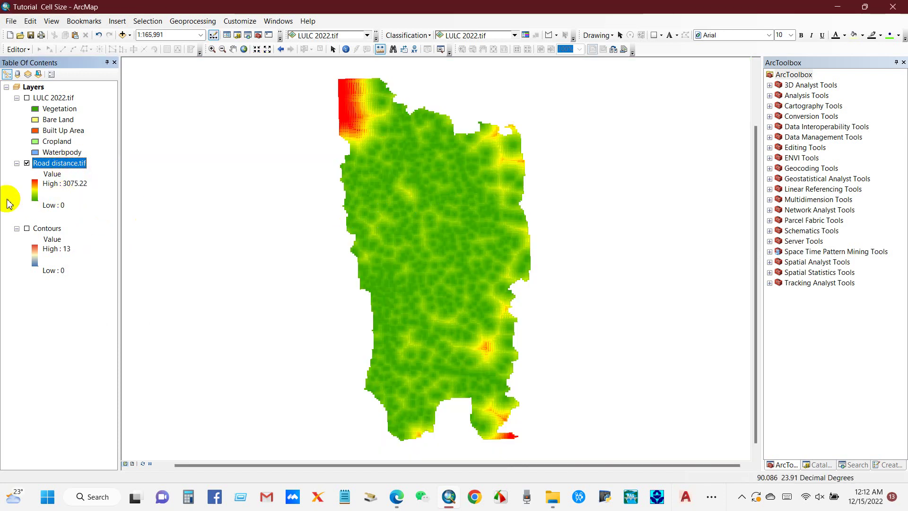
pyautogui.click(27, 164)
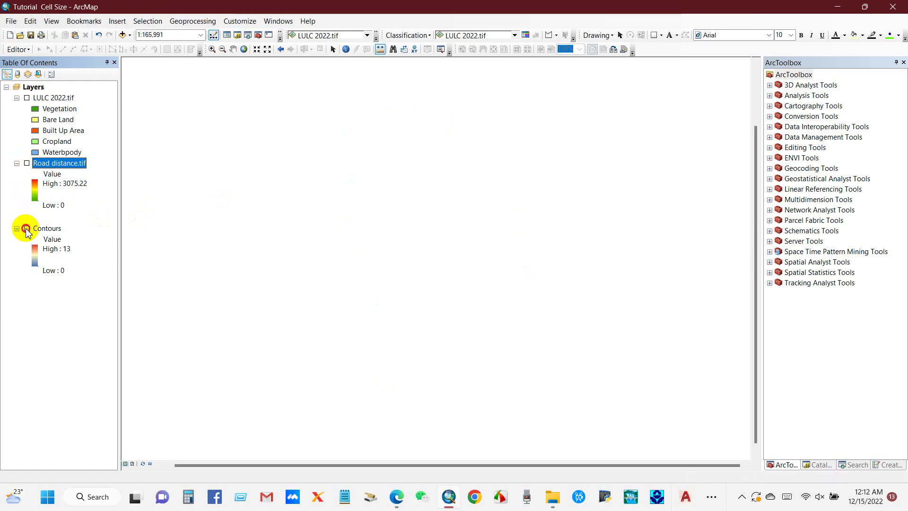
pyautogui.click(27, 229)
pyautogui.scroll(2, 441, 221)
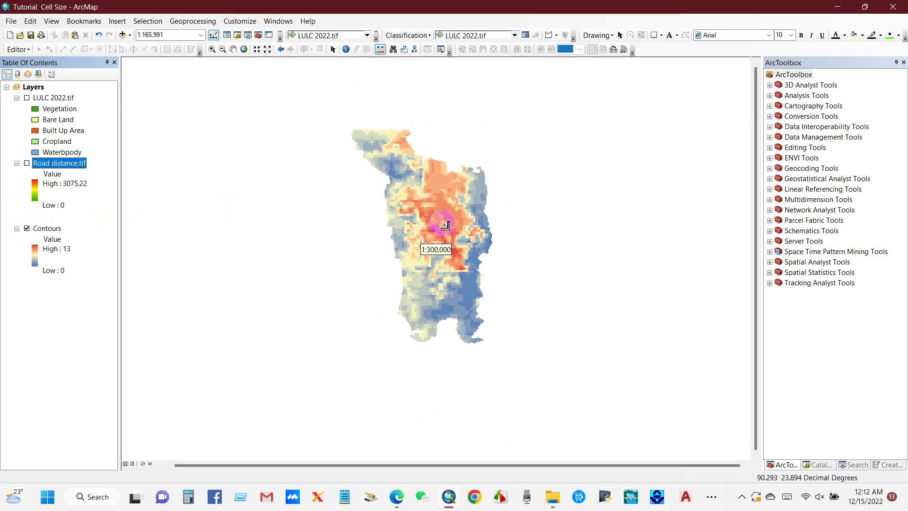
# Confirm the Contours layer's cell size is 120, 120 in its properties.
pyautogui.rightClick(45, 230)
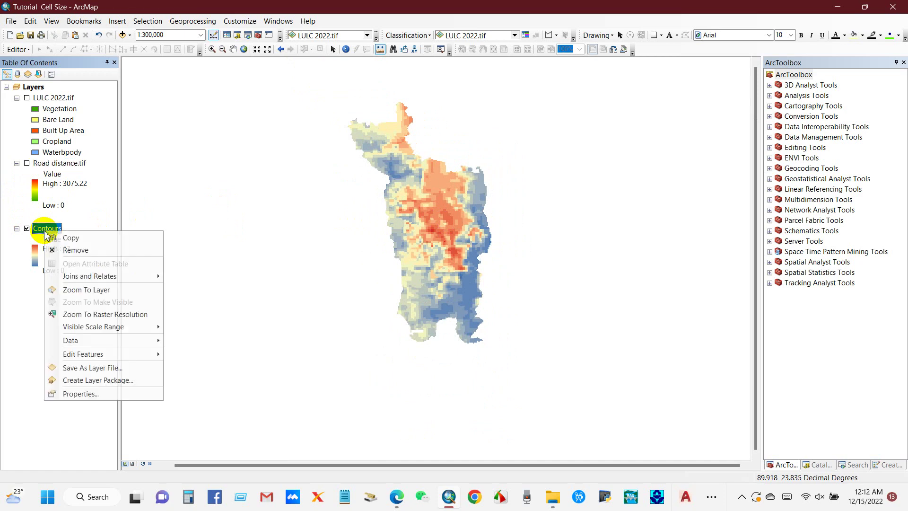
pyautogui.click(73, 394)
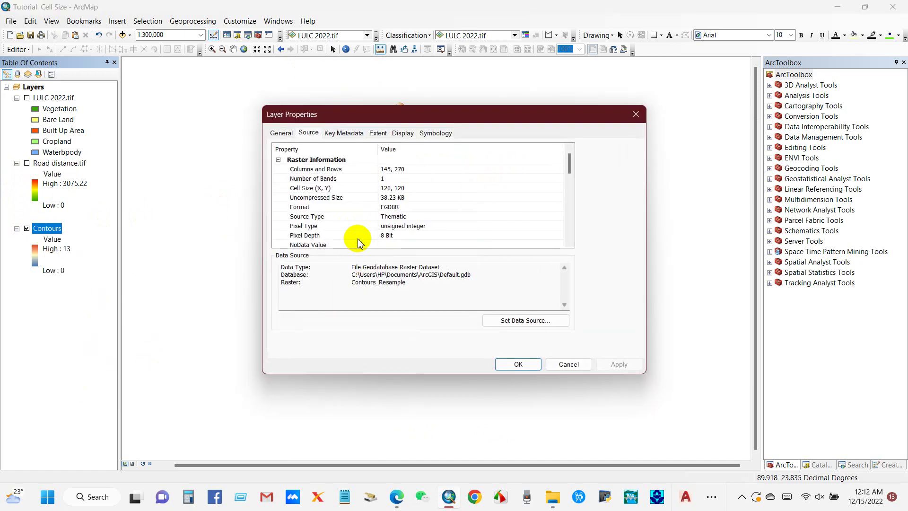
pyautogui.click(406, 189)
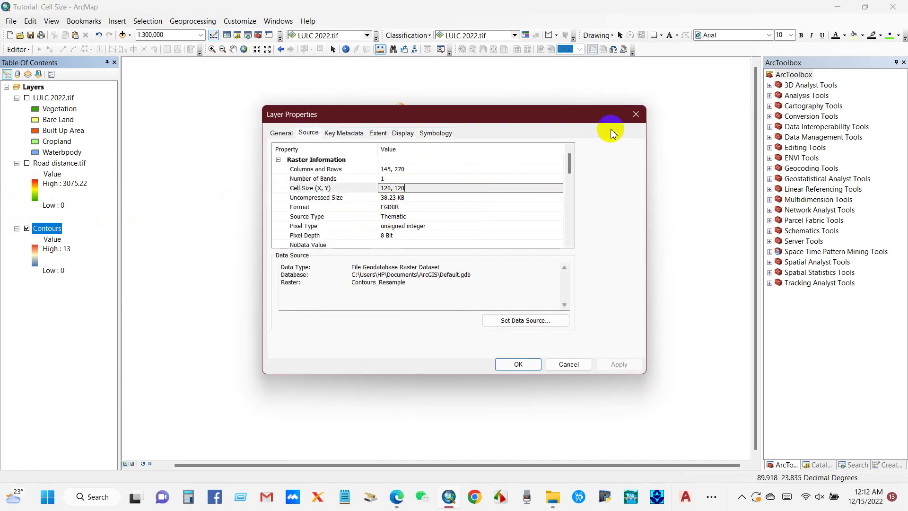
pyautogui.click(635, 115)
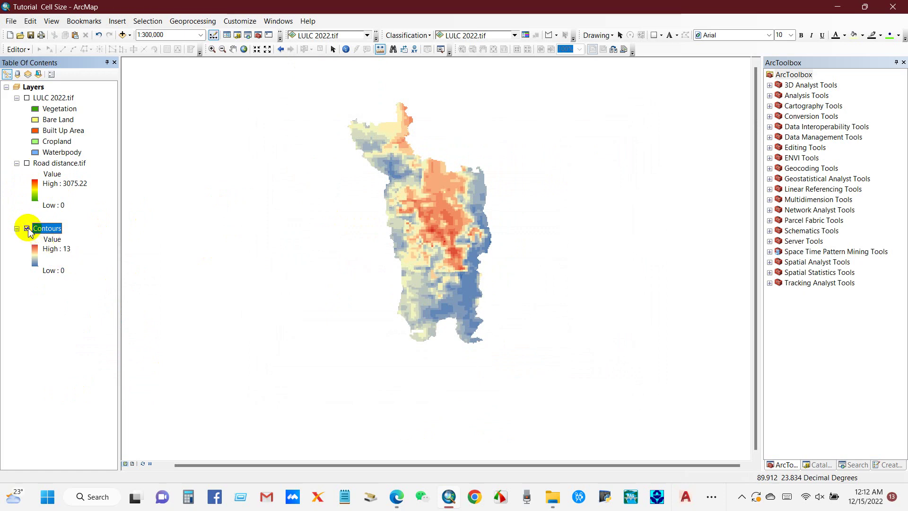
# Hide the Contours raster and display LULC 2022.tif again.
pyautogui.click(27, 229)
pyautogui.click(27, 98)
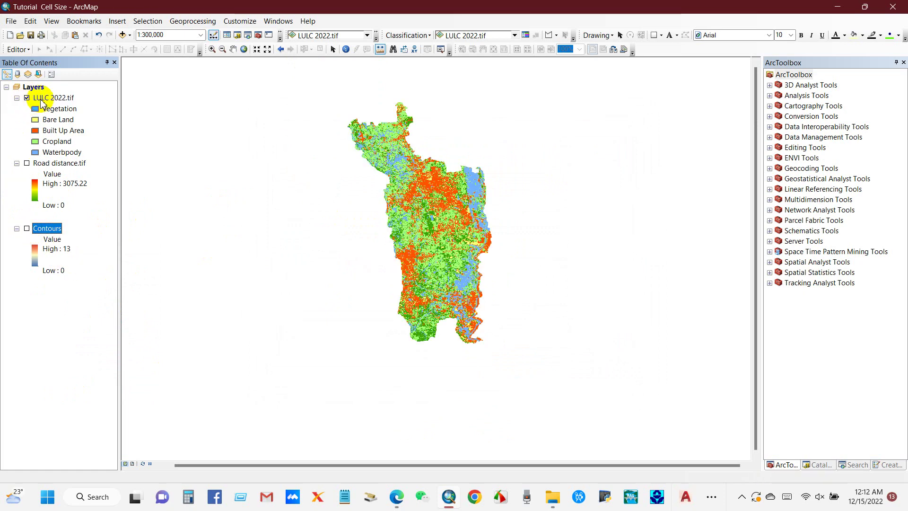
pyautogui.scroll(3, 463, 232)
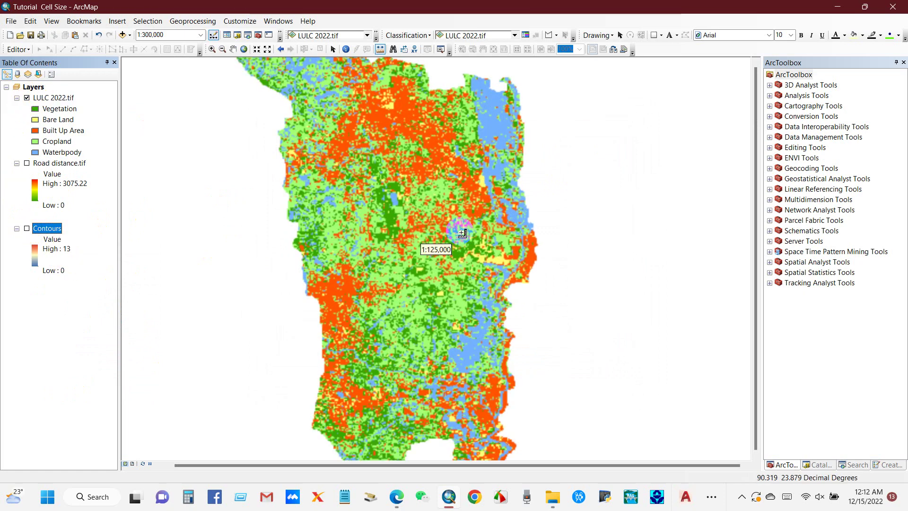
pyautogui.scroll(-2, 402, 232)
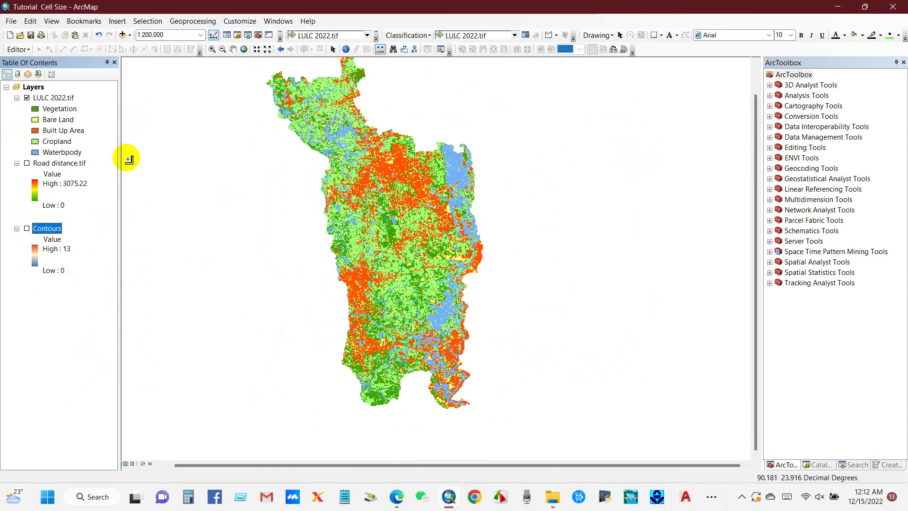
# Reconfirm LULC 2022.tif's 70, 70 cell size on the Source tab of its properties.
pyautogui.rightClick(44, 99)
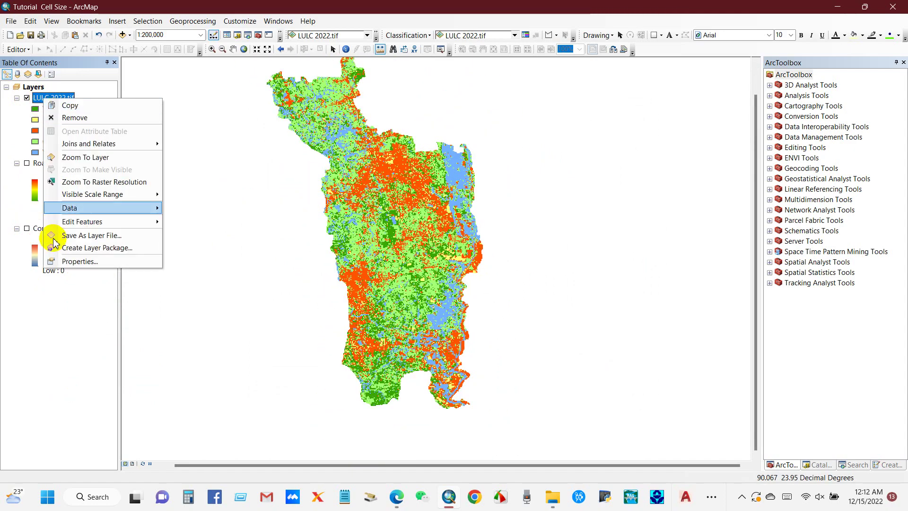
pyautogui.click(71, 259)
pyautogui.click(405, 188)
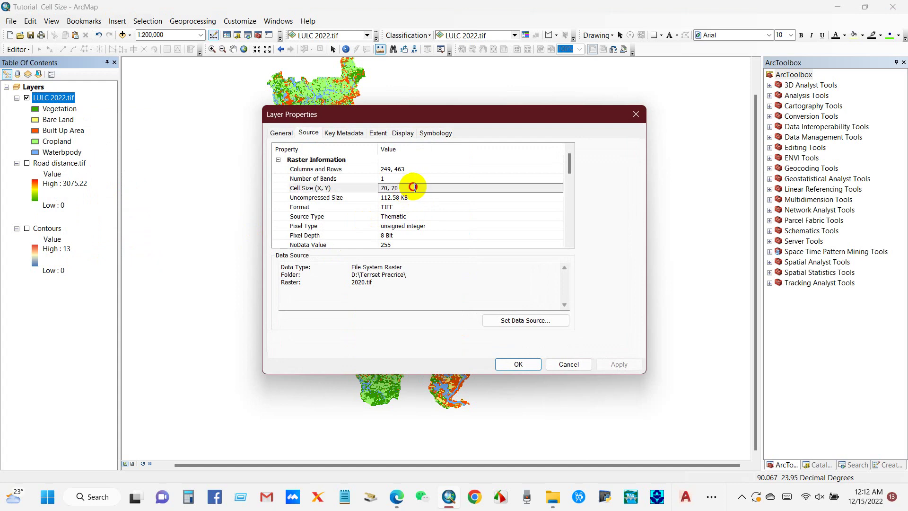
pyautogui.click(412, 187)
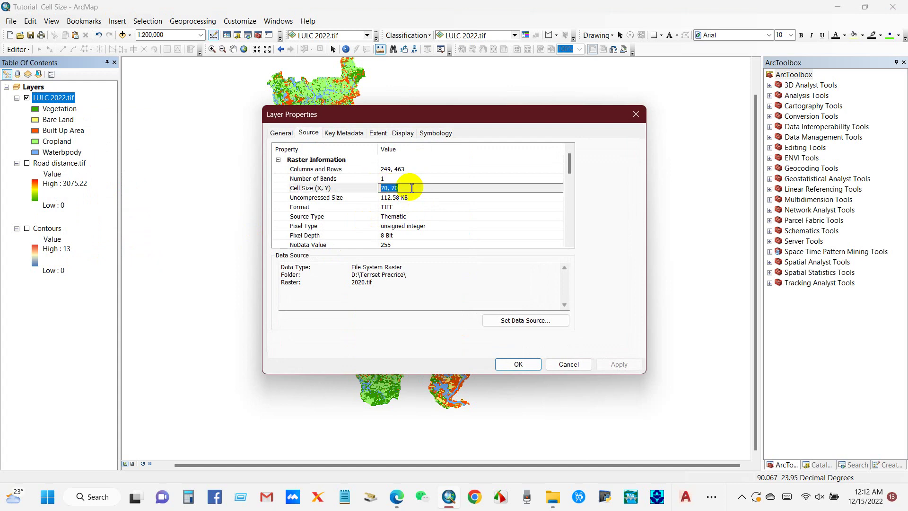
pyautogui.click(636, 114)
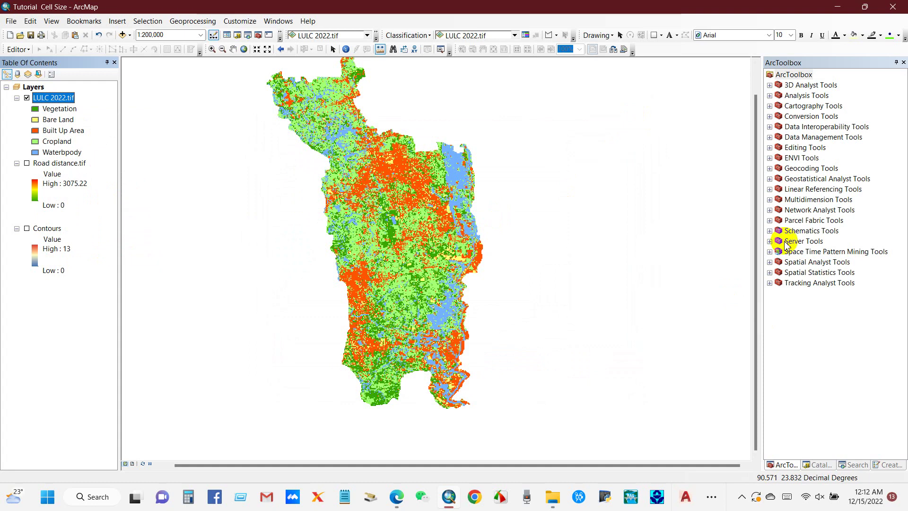
# Open Resample from Data Management Tools > Raster > Raster Processing in ArcToolbox.
pyautogui.click(807, 141)
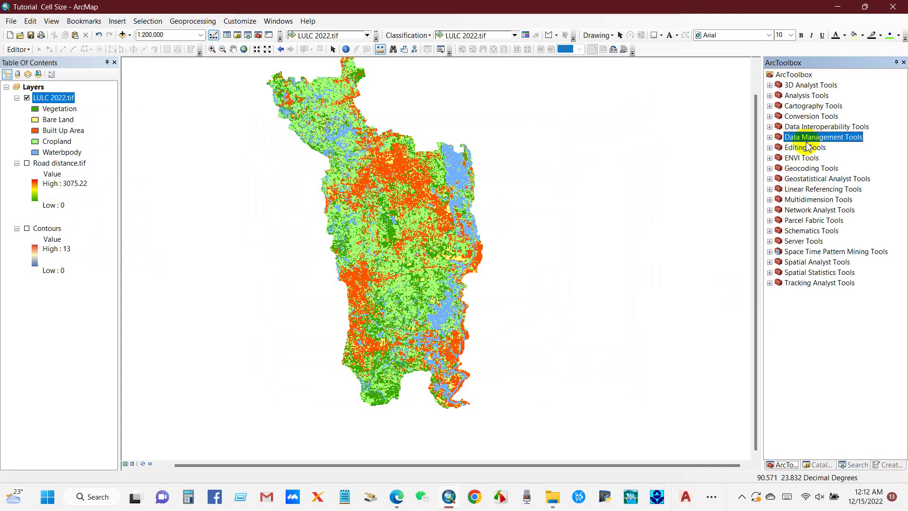
pyautogui.click(770, 137)
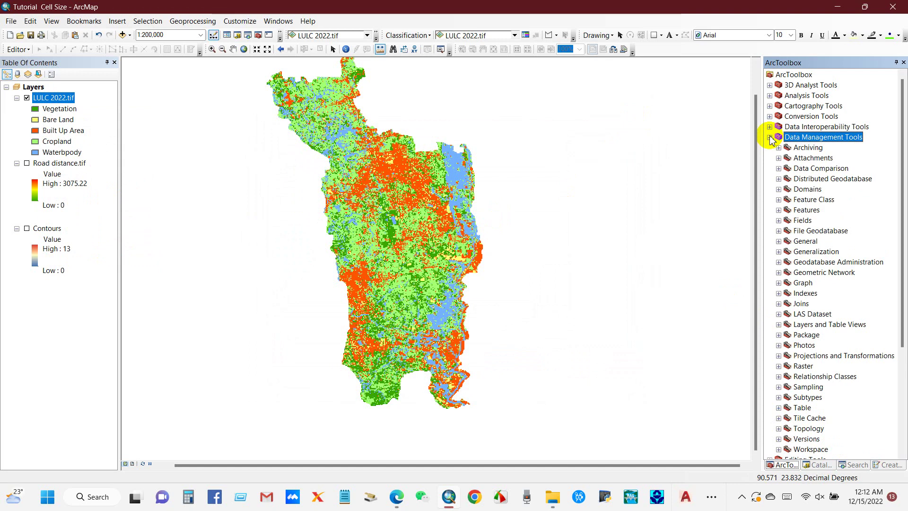
pyautogui.scroll(-3, 795, 307)
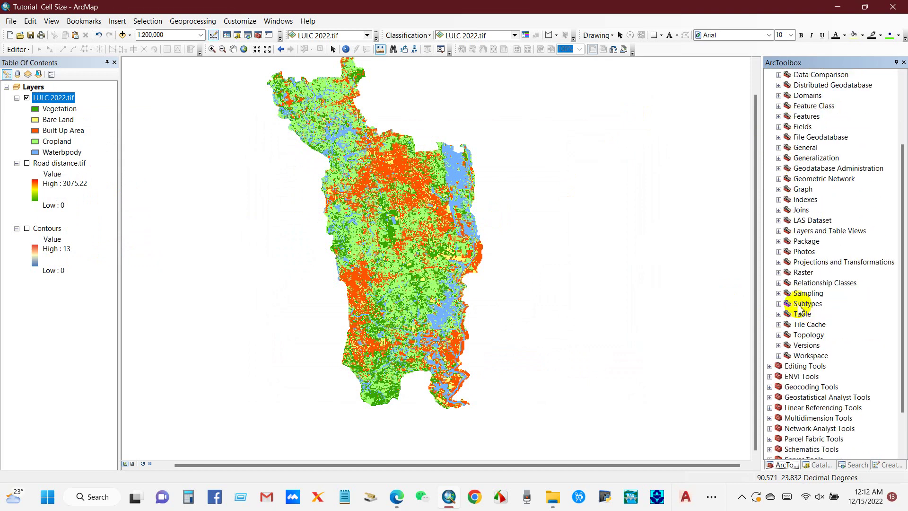
pyautogui.click(779, 273)
pyautogui.scroll(-3, 781, 278)
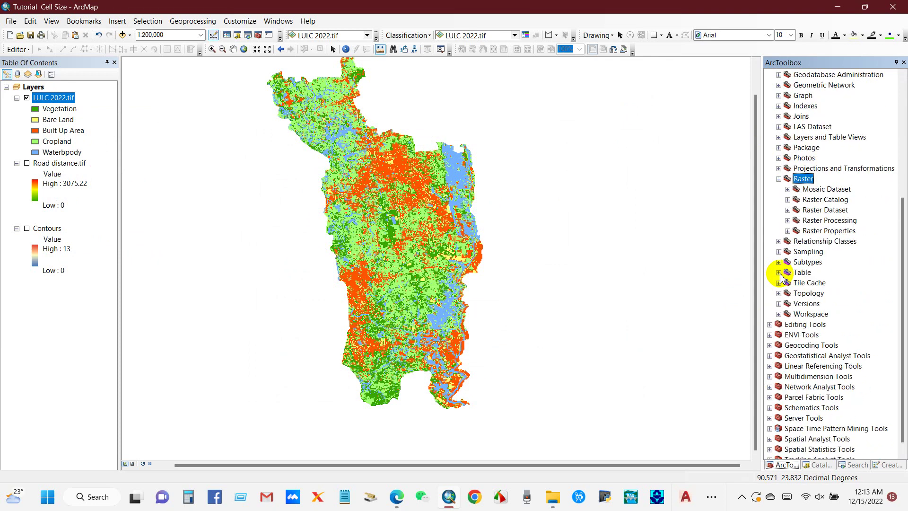
pyautogui.click(824, 221)
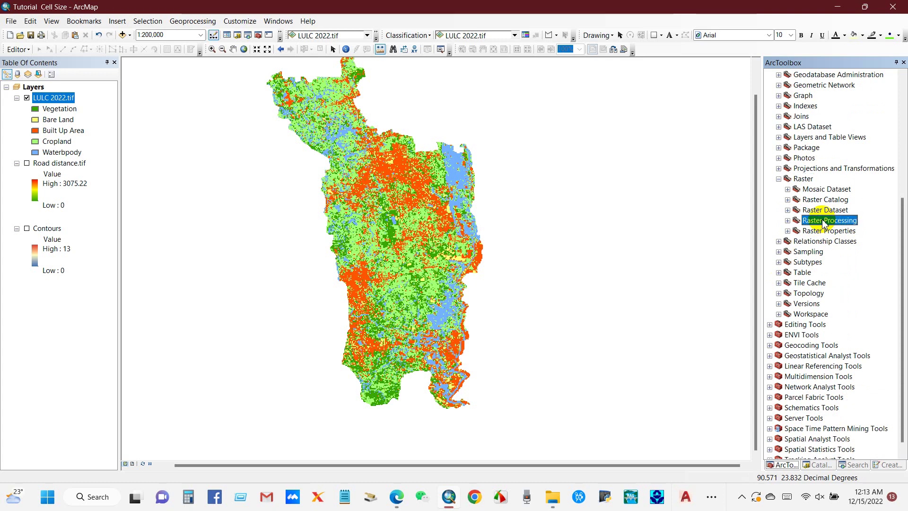
pyautogui.click(787, 221)
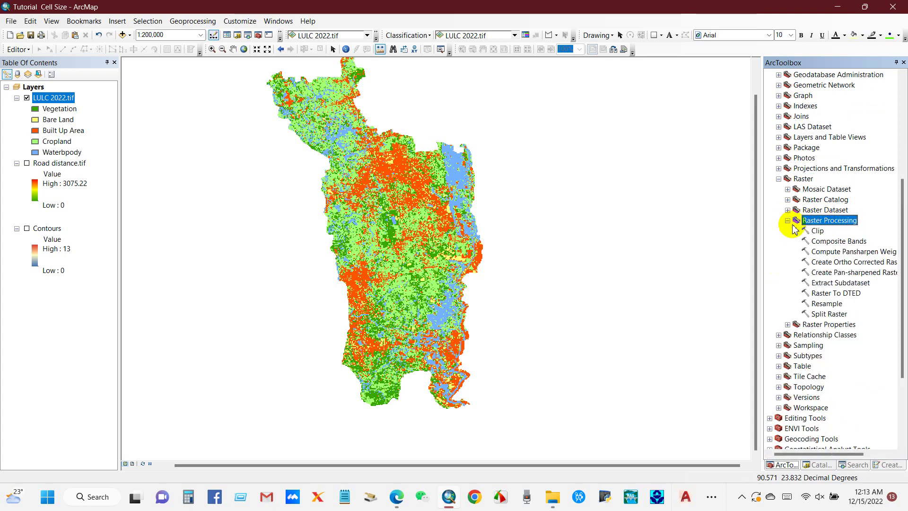
pyautogui.click(826, 305)
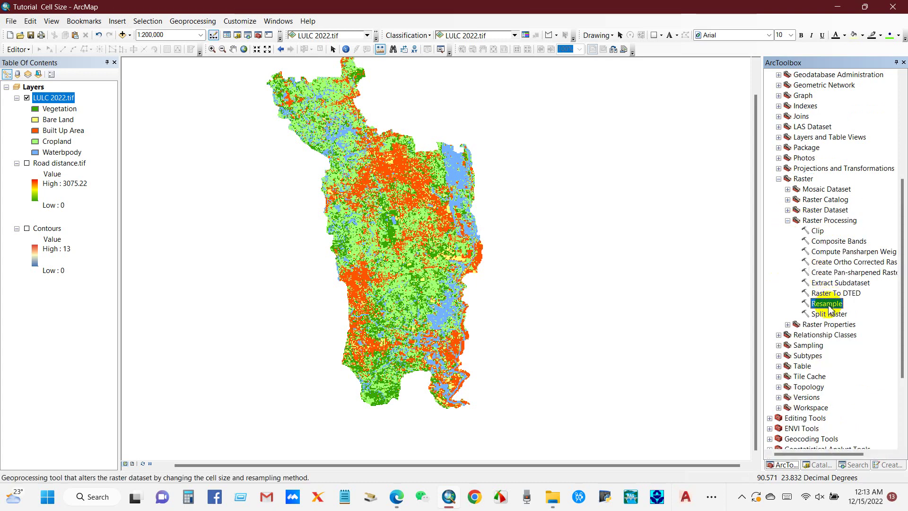
pyautogui.scroll(-2, 829, 309)
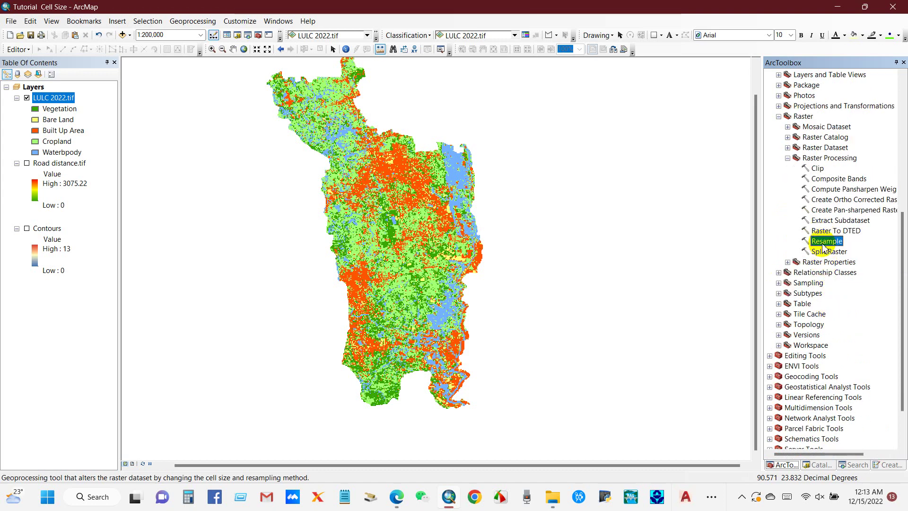
pyautogui.doubleClick(826, 243)
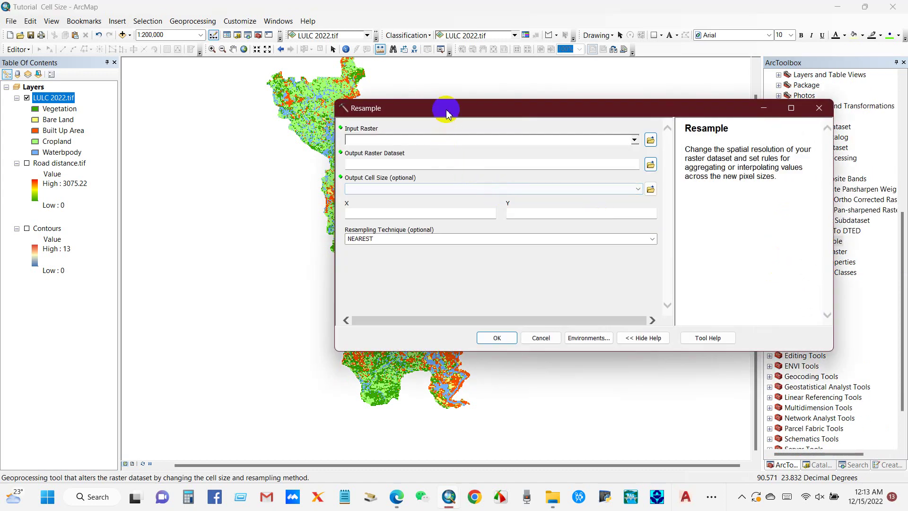
pyautogui.moveTo(446, 112); pyautogui.dragTo(336, 110)
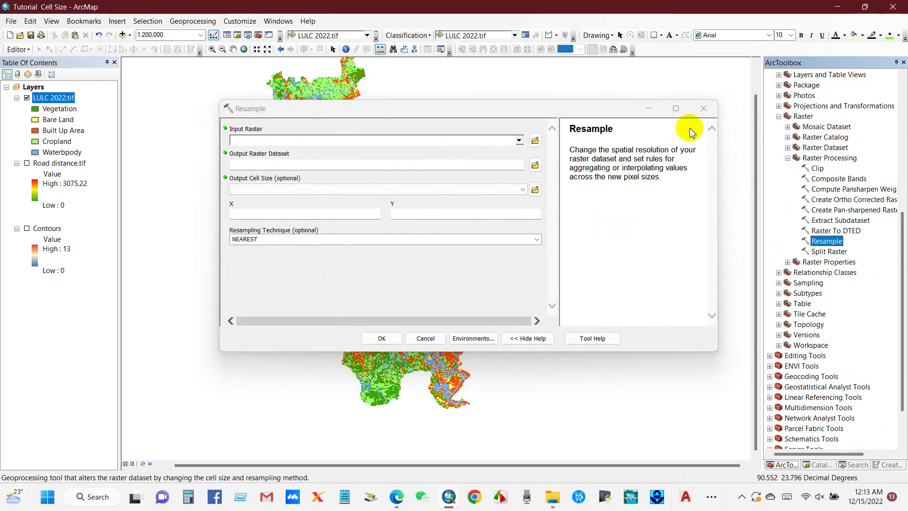
pyautogui.click(703, 108)
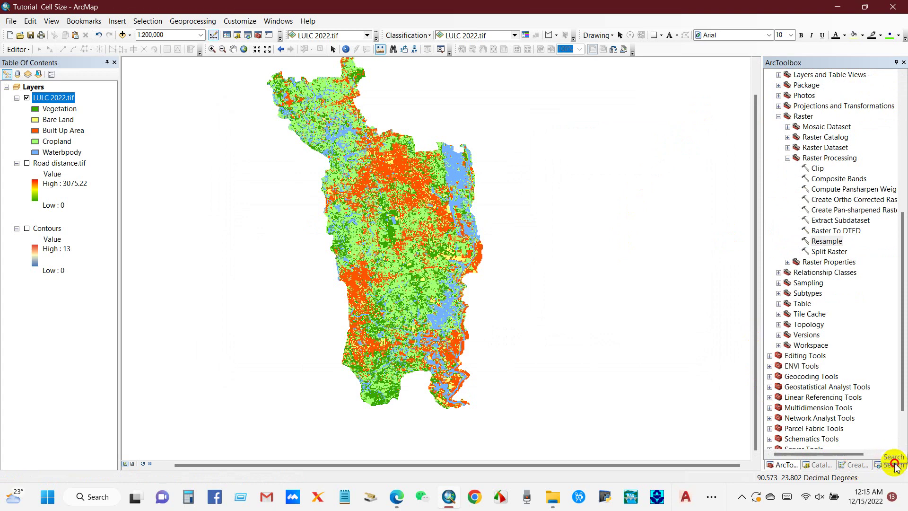
pyautogui.click(894, 465)
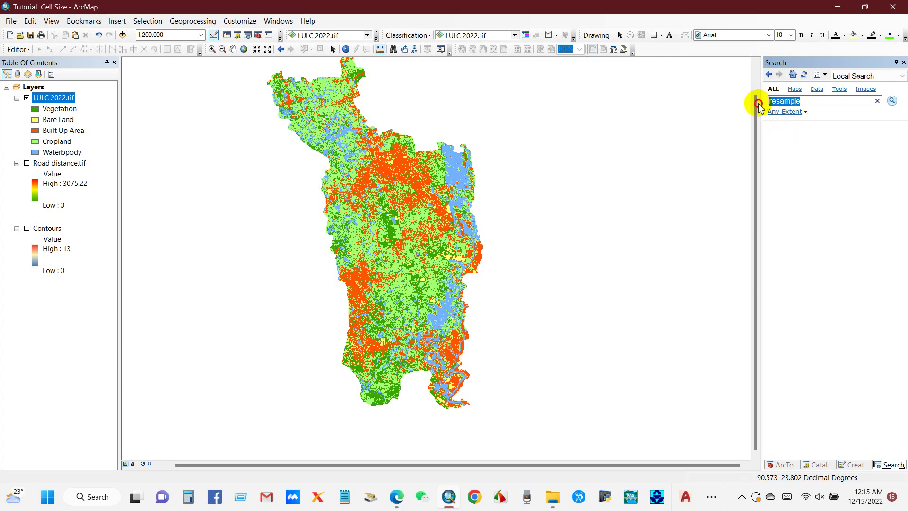
pyautogui.click(890, 101)
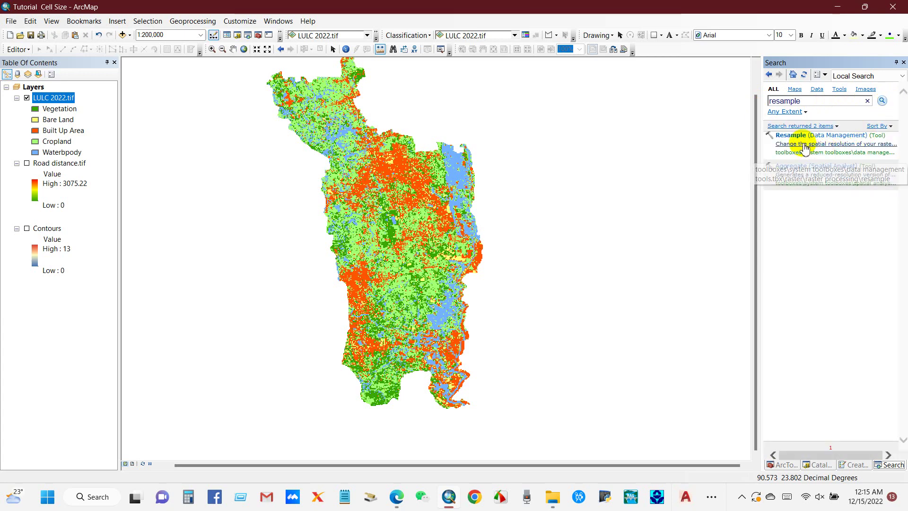
pyautogui.click(805, 136)
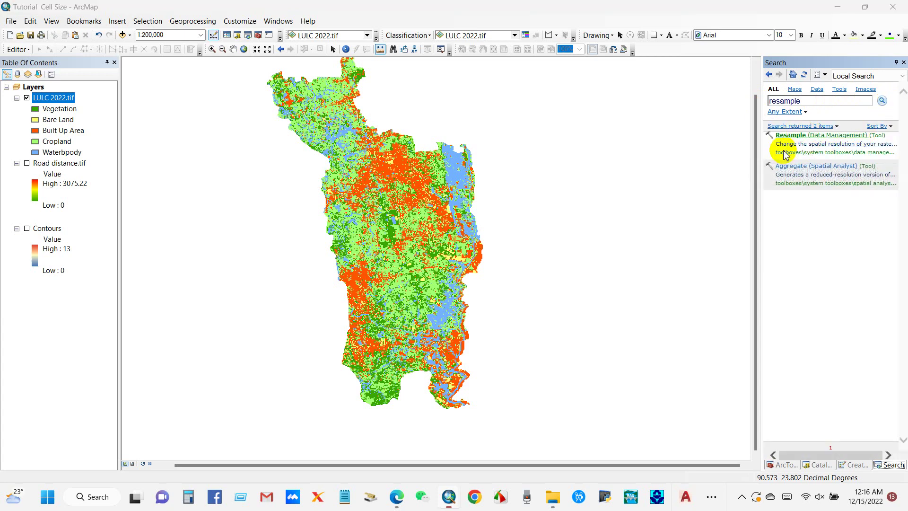
pyautogui.click(784, 464)
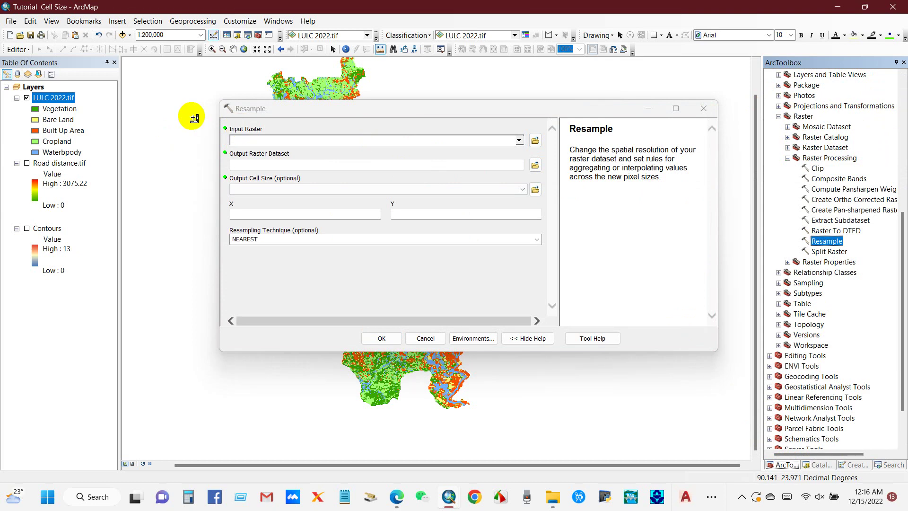
# Set LULC 2022.tif as input, keeping the default c2020_Resample1 output location.
pyautogui.moveTo(56, 101); pyautogui.dragTo(263, 140)
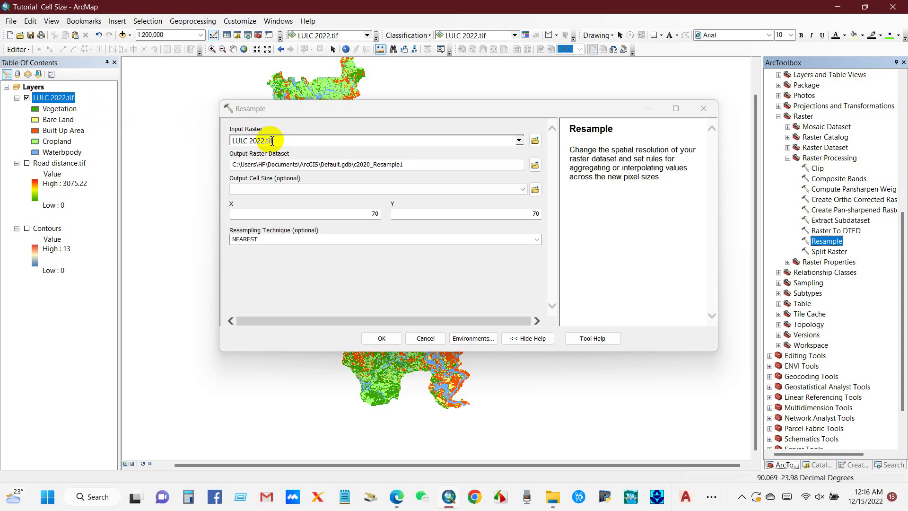
pyautogui.moveTo(414, 164); pyautogui.dragTo(357, 167)
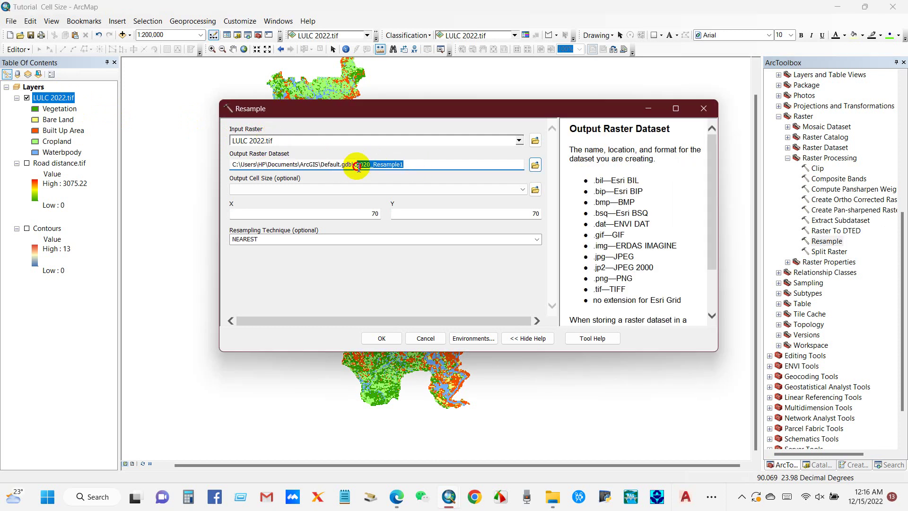
pyautogui.click(416, 166)
pyautogui.click(528, 164)
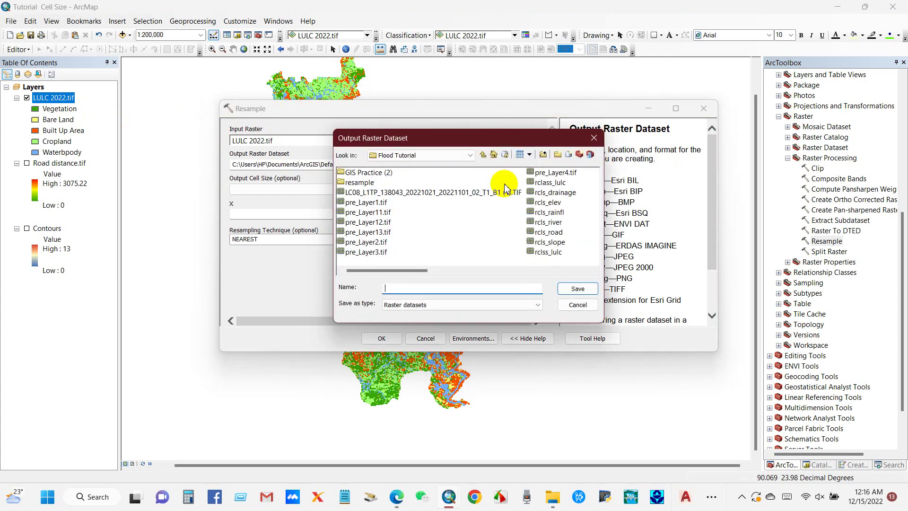
pyautogui.click(594, 139)
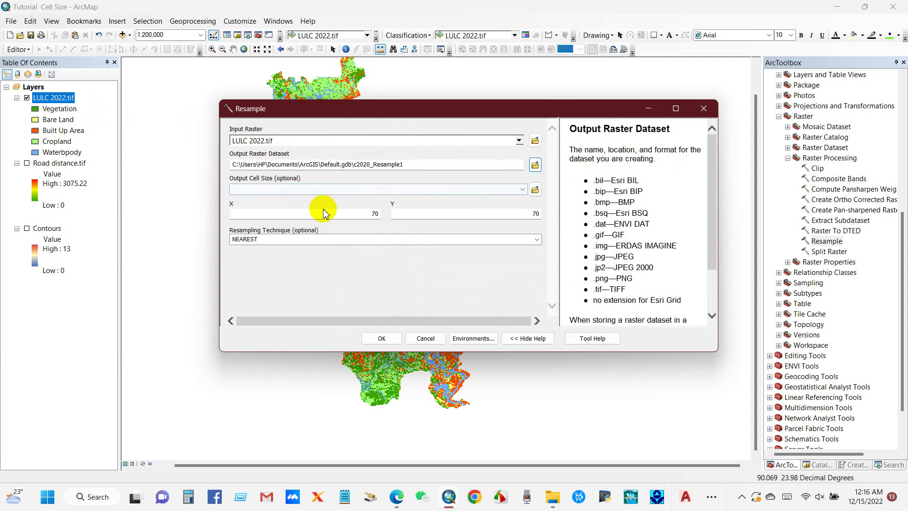
# Replace the X and Y cell size values of 70 with 120.
pyautogui.click(370, 213)
pyautogui.doubleClick(383, 215)
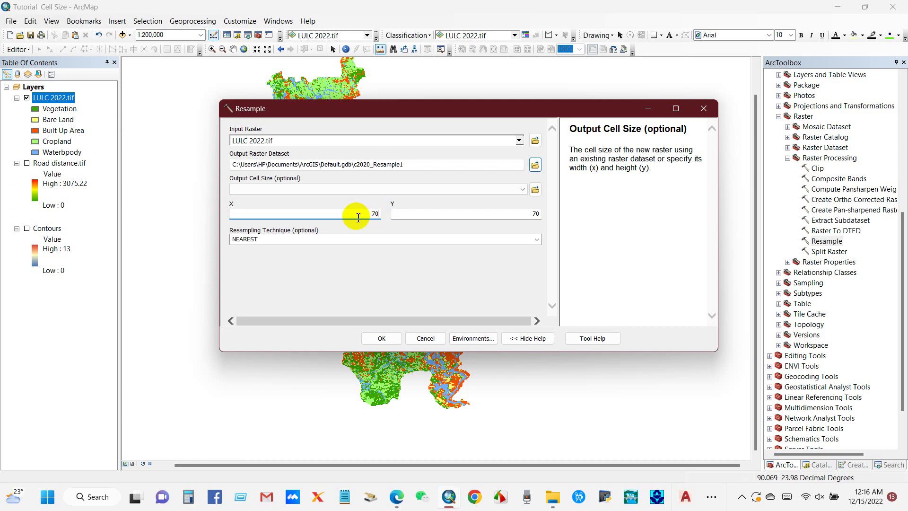
pyautogui.moveTo(355, 213); pyautogui.dragTo(384, 215)
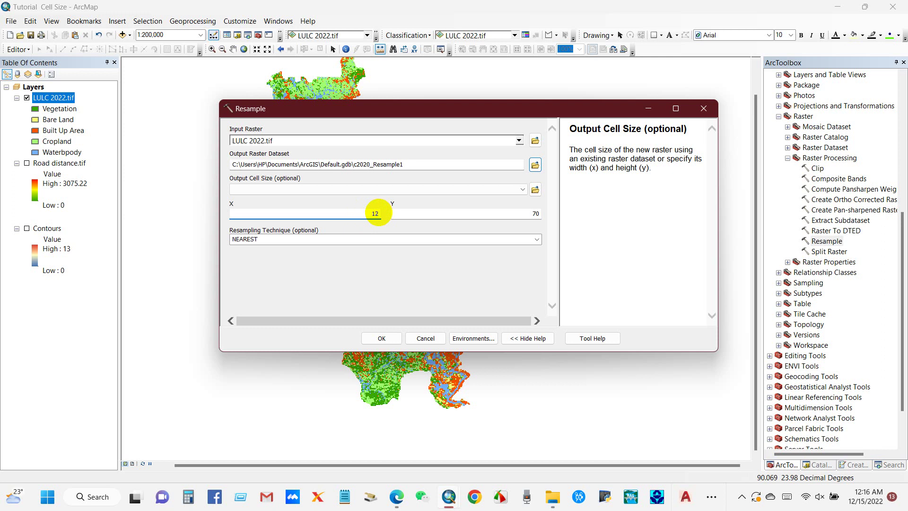
pyautogui.press('Tab')
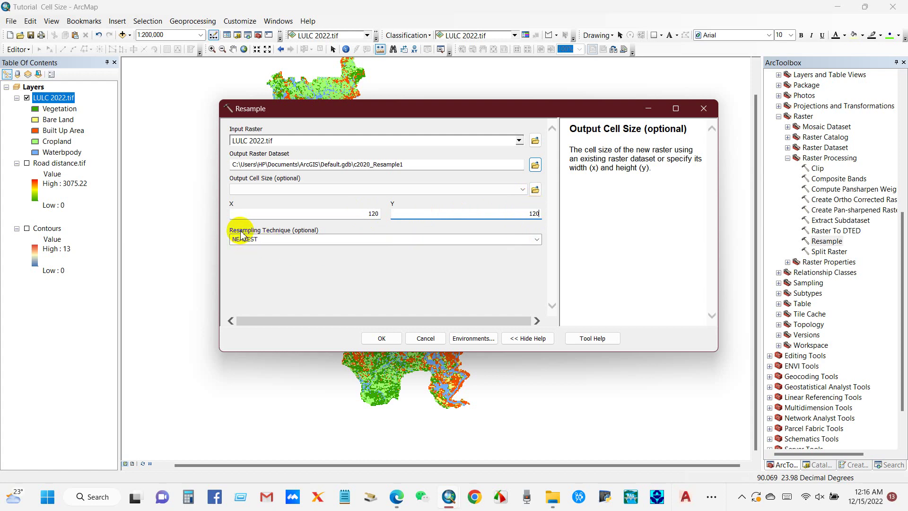
# Review the NEAREST resampling help describing its suitability for land-cover data.
pyautogui.click(264, 238)
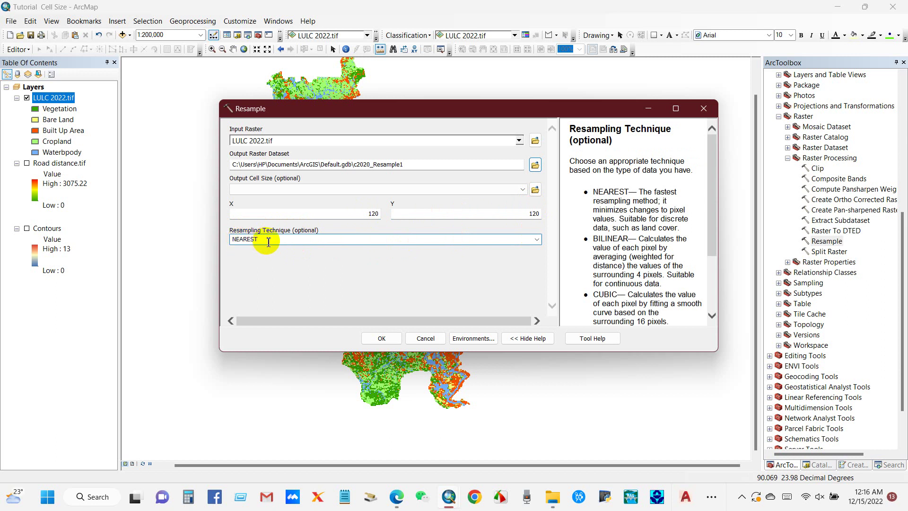
pyautogui.moveTo(268, 242); pyautogui.dragTo(217, 239)
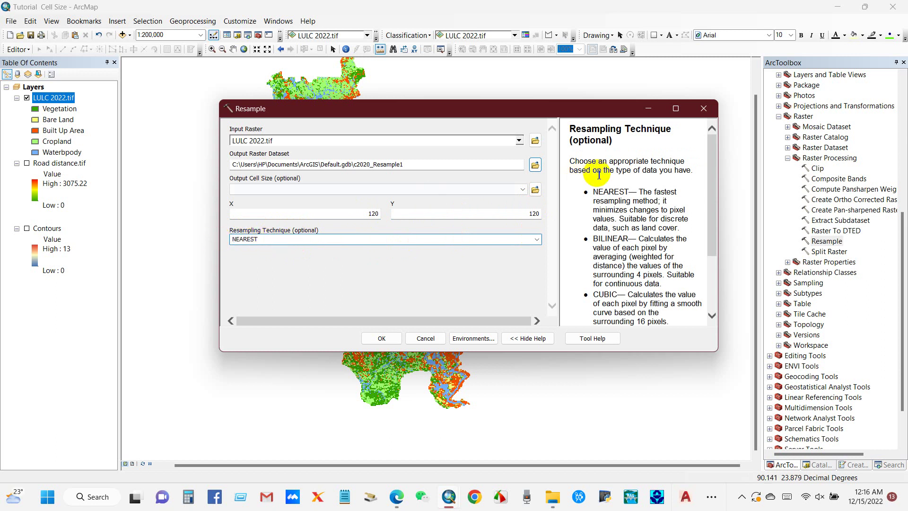
pyautogui.click(594, 196)
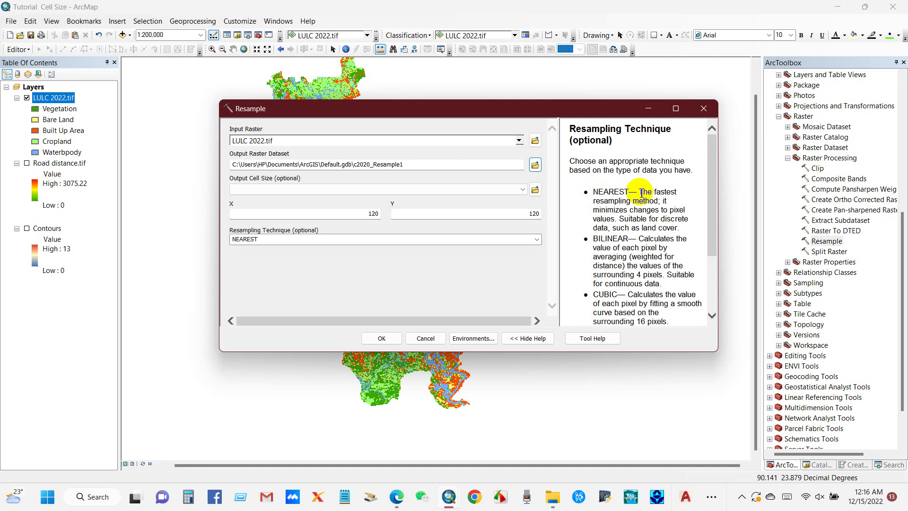
pyautogui.moveTo(641, 192); pyautogui.dragTo(679, 230)
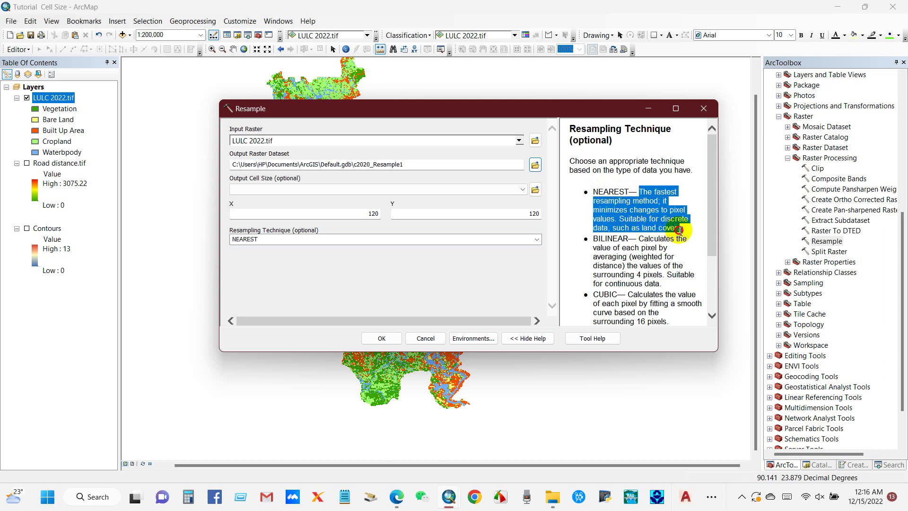
# Keep NEAREST as the resampling technique and run Resample at 120 cell size.
pyautogui.click(696, 264)
pyautogui.click(537, 238)
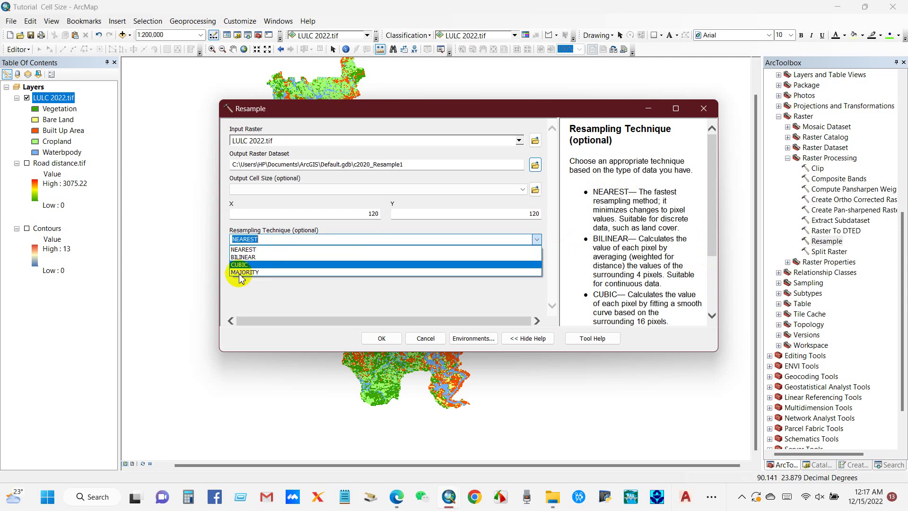
pyautogui.click(247, 288)
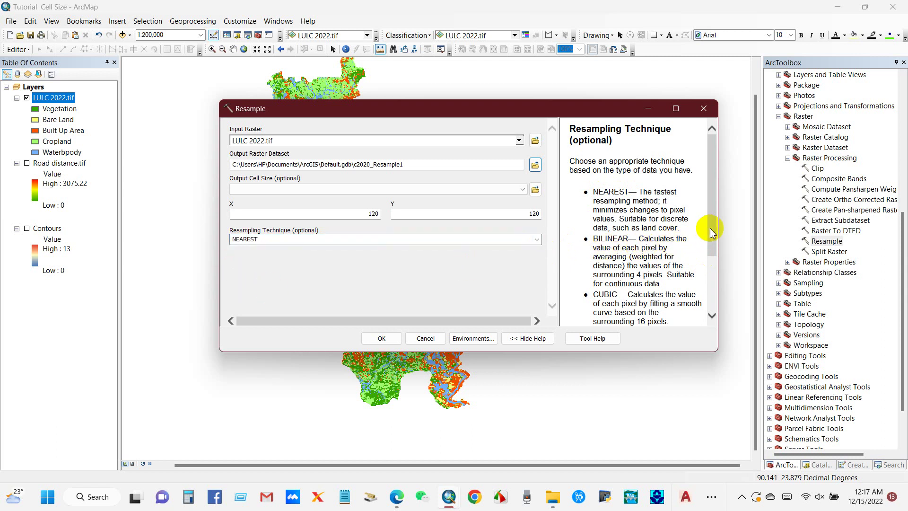
pyautogui.moveTo(711, 232); pyautogui.dragTo(703, 290)
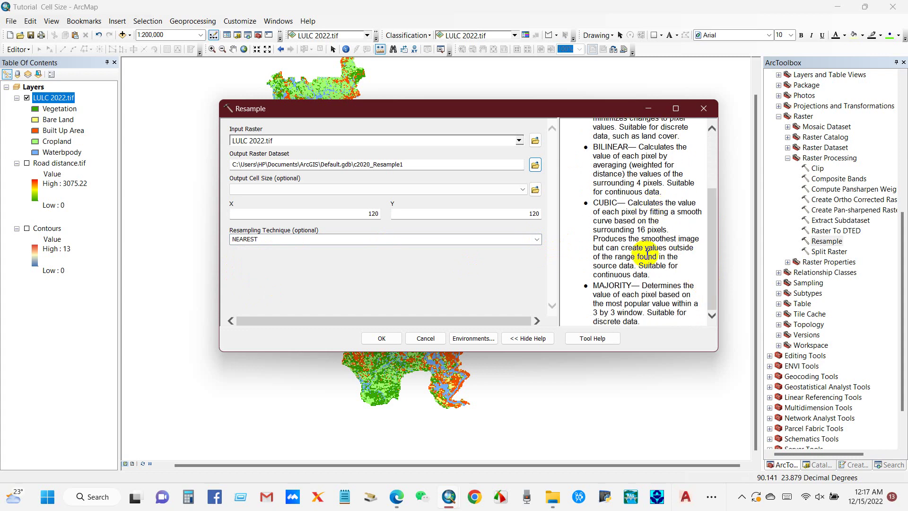
pyautogui.moveTo(710, 234); pyautogui.dragTo(700, 163)
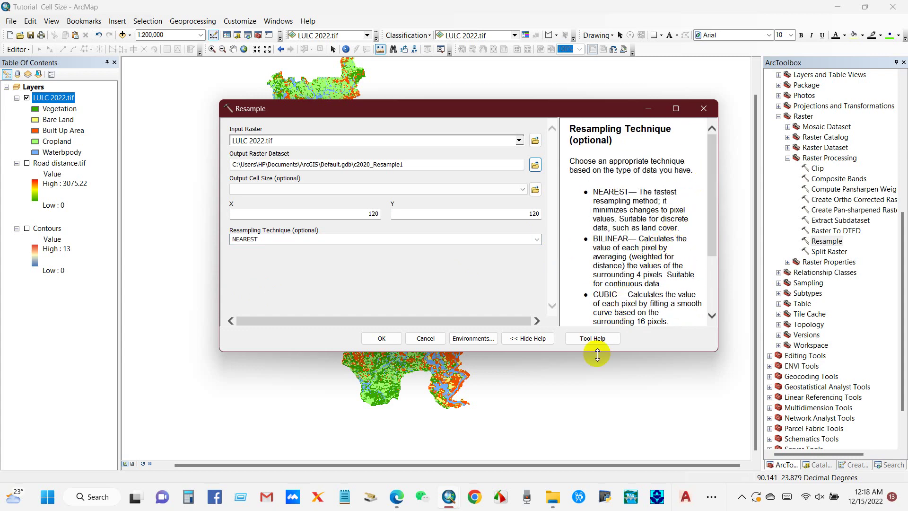
pyautogui.click(382, 339)
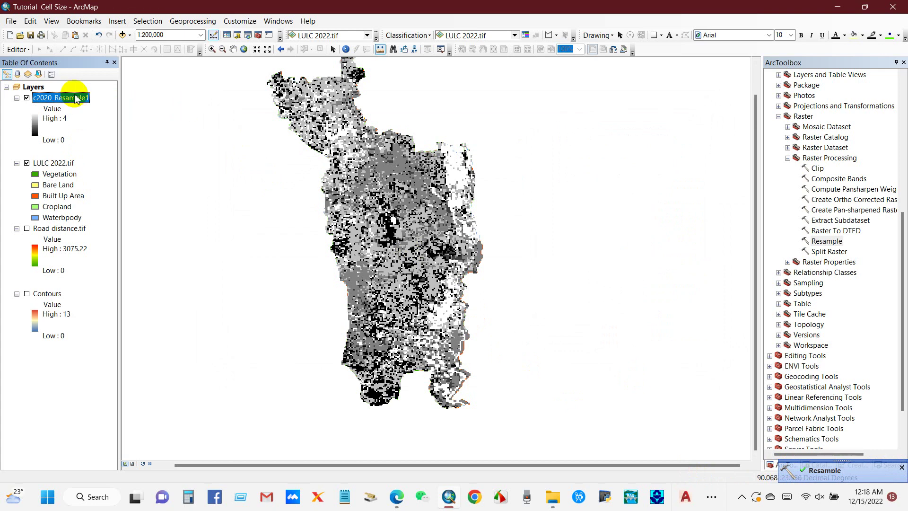
# Hide LULC 2022.tif and give c2020_Resample1 the red-yellow-green-blue colour ramp.
pyautogui.click(26, 164)
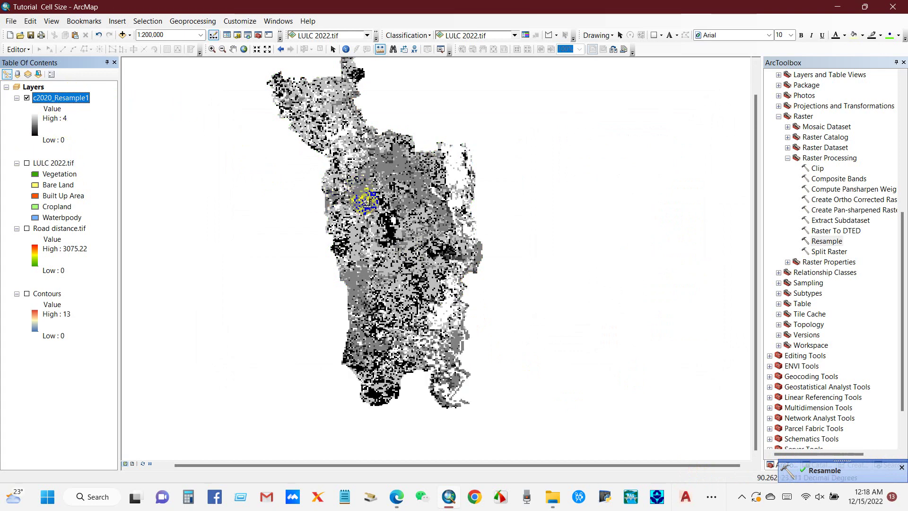
pyautogui.click(35, 125)
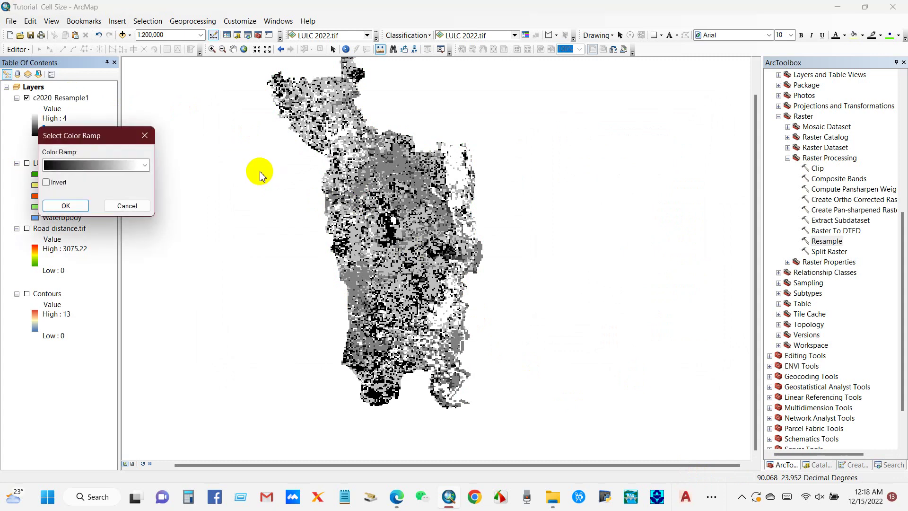
pyautogui.click(145, 165)
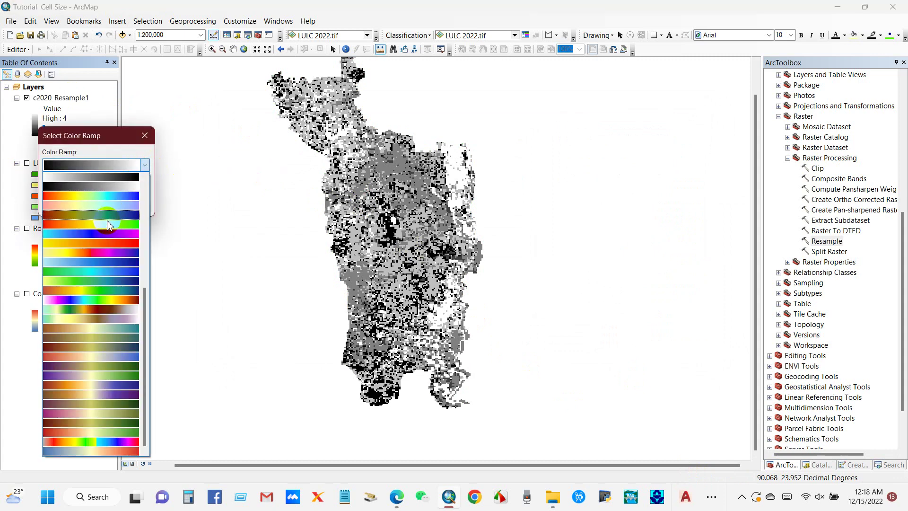
pyautogui.scroll(5, 113, 378)
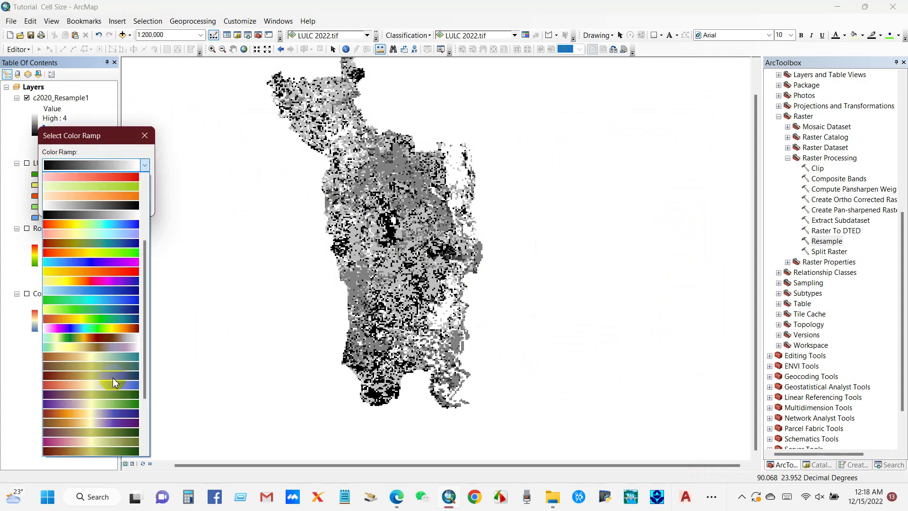
pyautogui.scroll(-3, 104, 359)
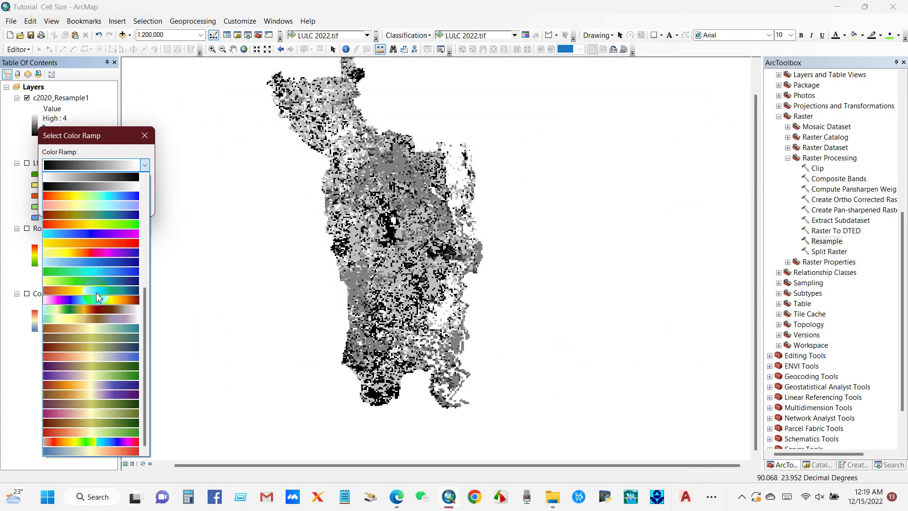
pyautogui.click(95, 290)
pyautogui.click(70, 206)
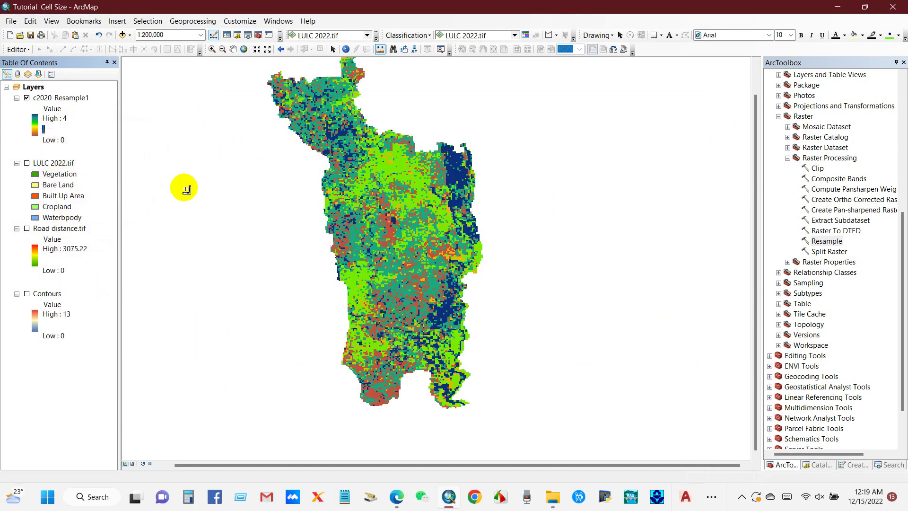
pyautogui.scroll(-9, 403, 227)
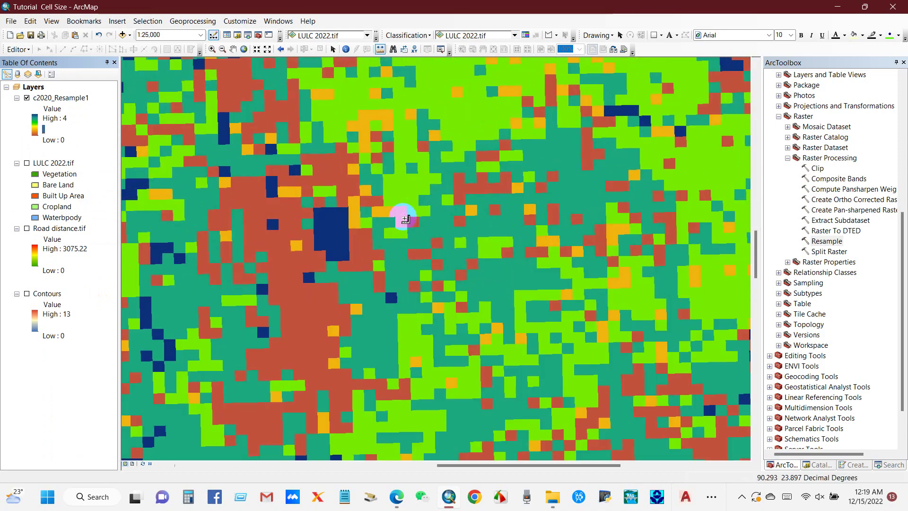
pyautogui.scroll(-3, 442, 156)
pyautogui.scroll(-6, 442, 156)
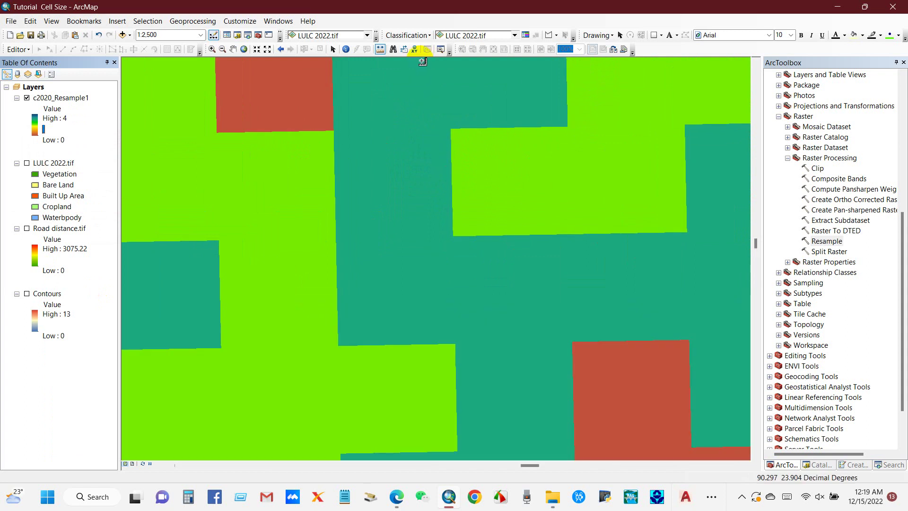
pyautogui.click(335, 182)
pyautogui.click(451, 180)
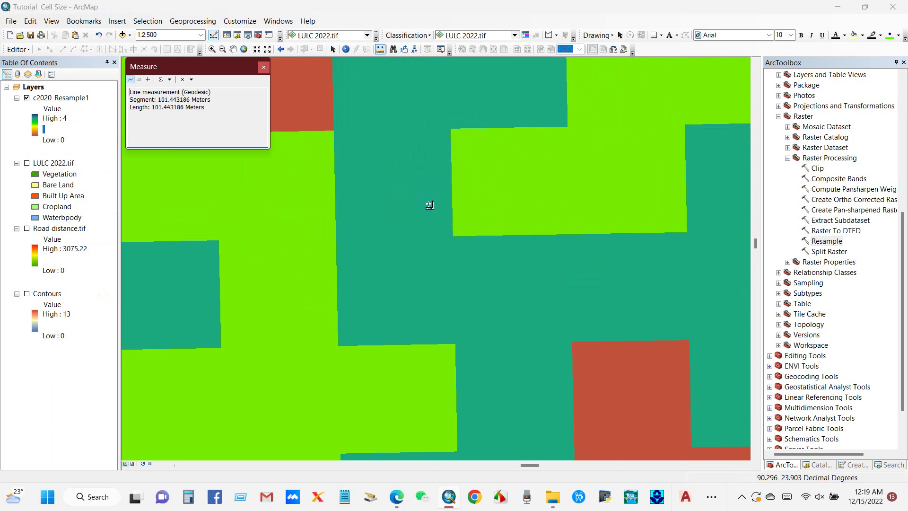
pyautogui.scroll(5, 429, 205)
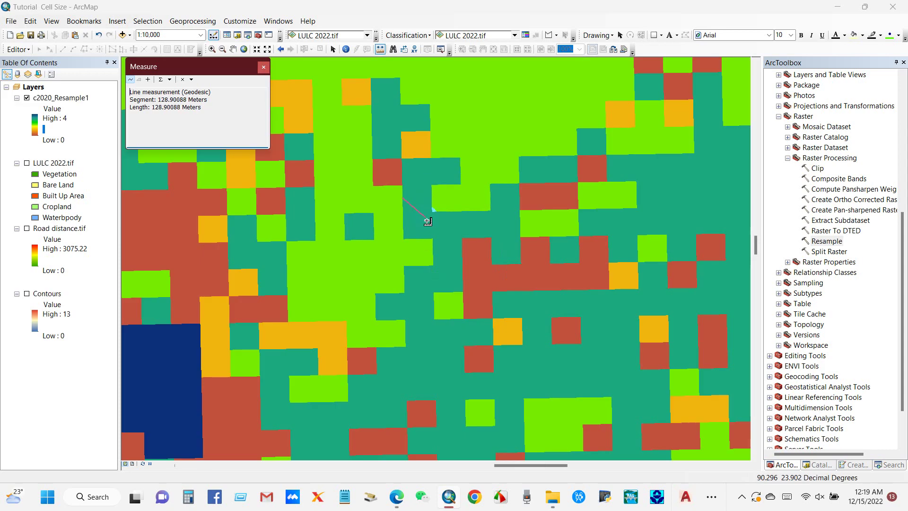
pyautogui.scroll(-2, 396, 183)
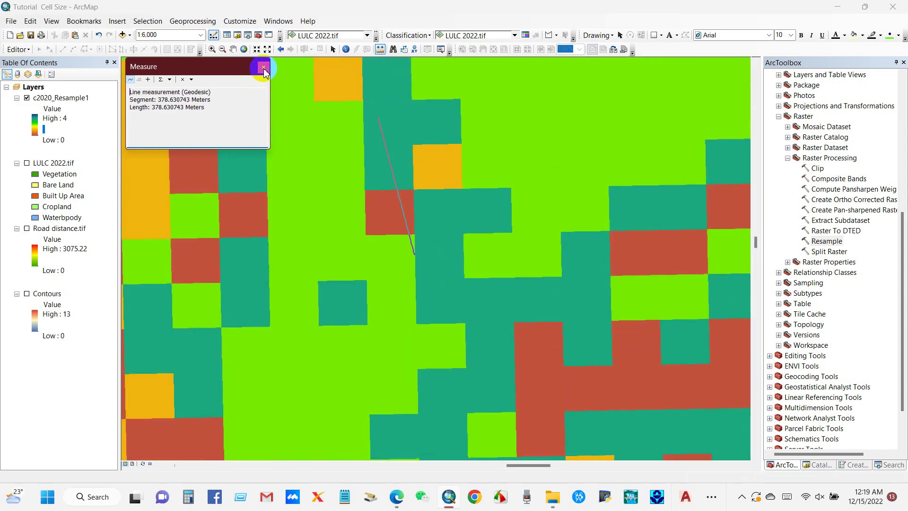
pyautogui.click(263, 67)
pyautogui.scroll(5, 434, 249)
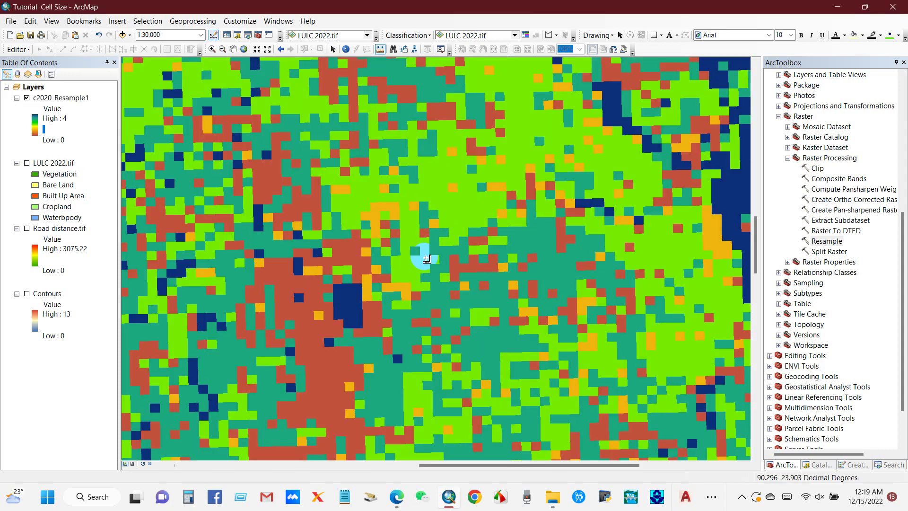
pyautogui.scroll(5, 398, 244)
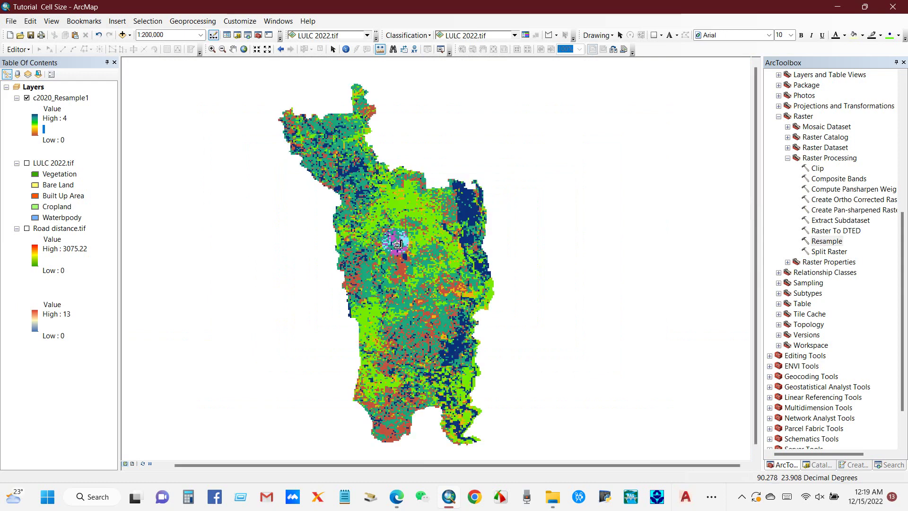
pyautogui.click(233, 49)
pyautogui.moveTo(426, 315); pyautogui.dragTo(440, 248)
# Switch c2020_Resample1's symbology to Classified with 5 classes.
pyautogui.rightClick(52, 100)
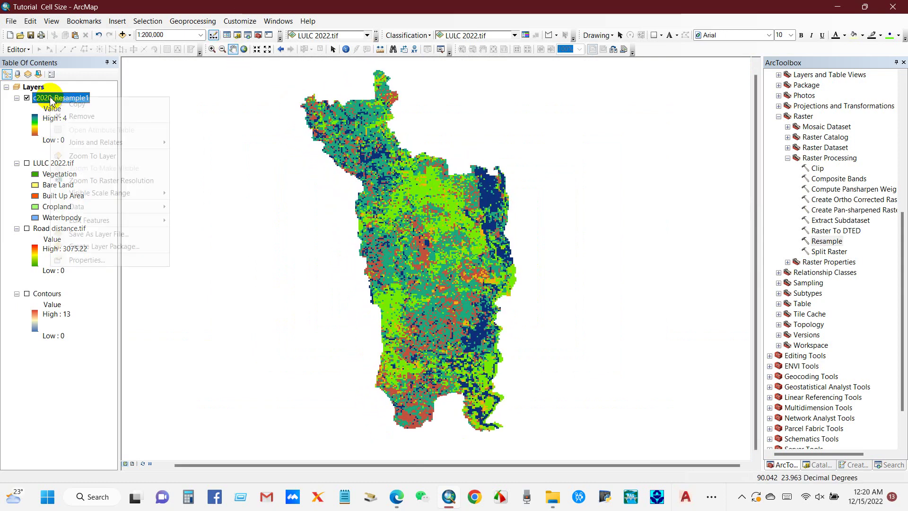
pyautogui.click(83, 260)
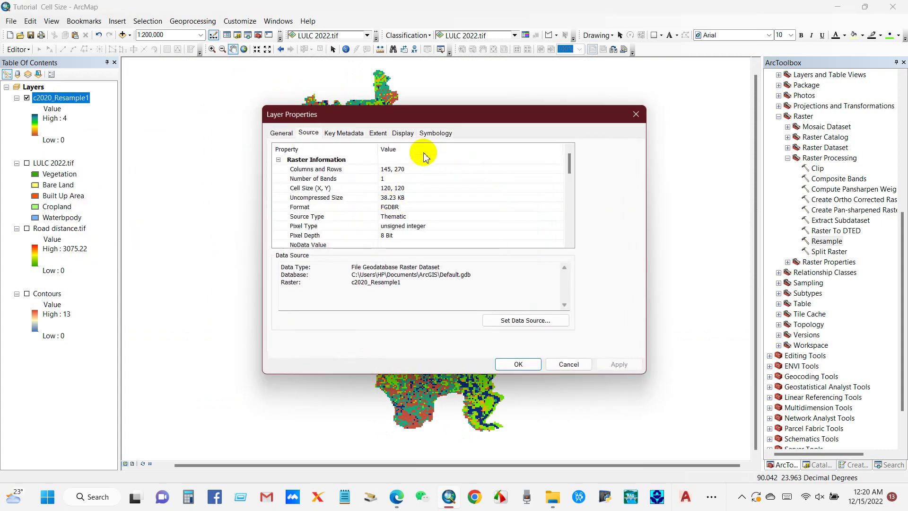
pyautogui.click(436, 133)
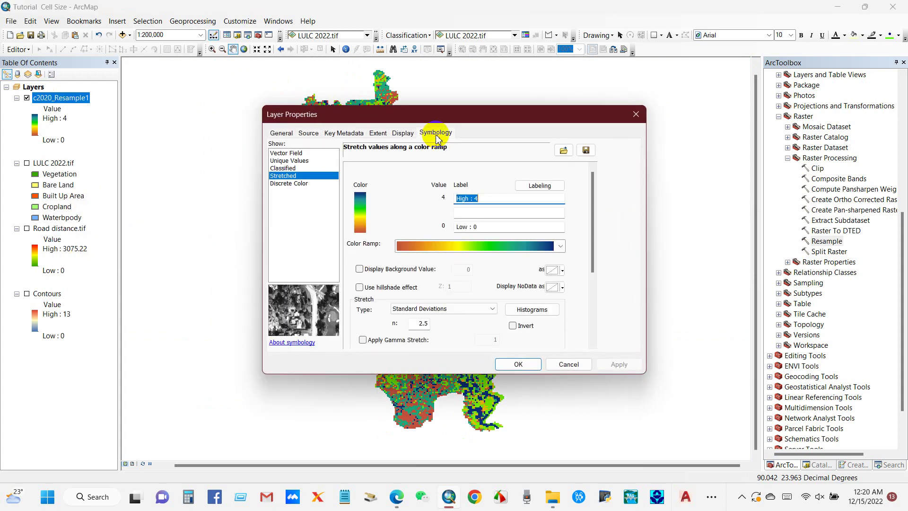
pyautogui.click(291, 168)
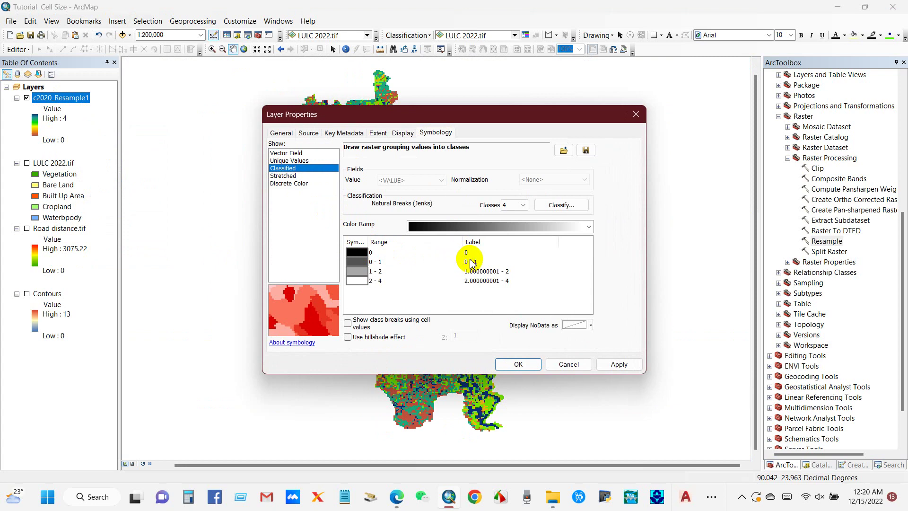
pyautogui.click(522, 205)
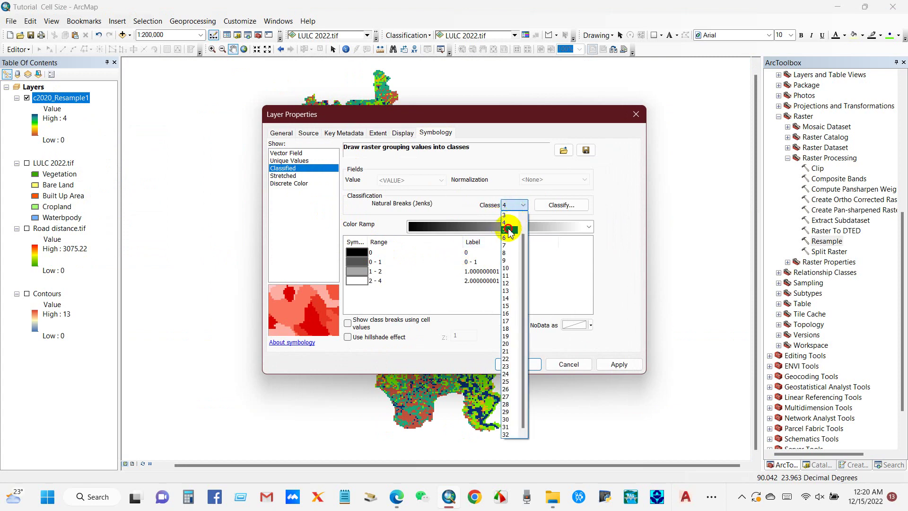
pyautogui.click(505, 230)
# Colour the first class green, label classes Vegetation through Waterbody, and apply.
pyautogui.click(355, 254)
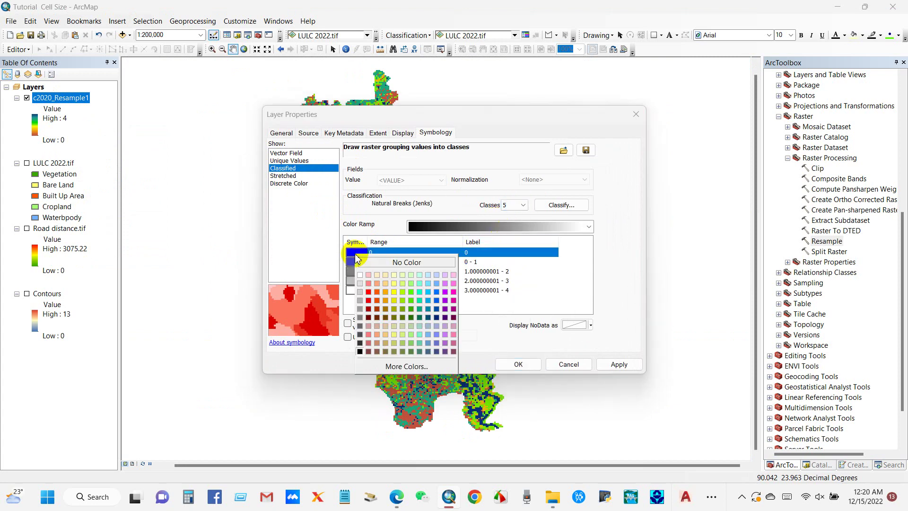
pyautogui.click(411, 314)
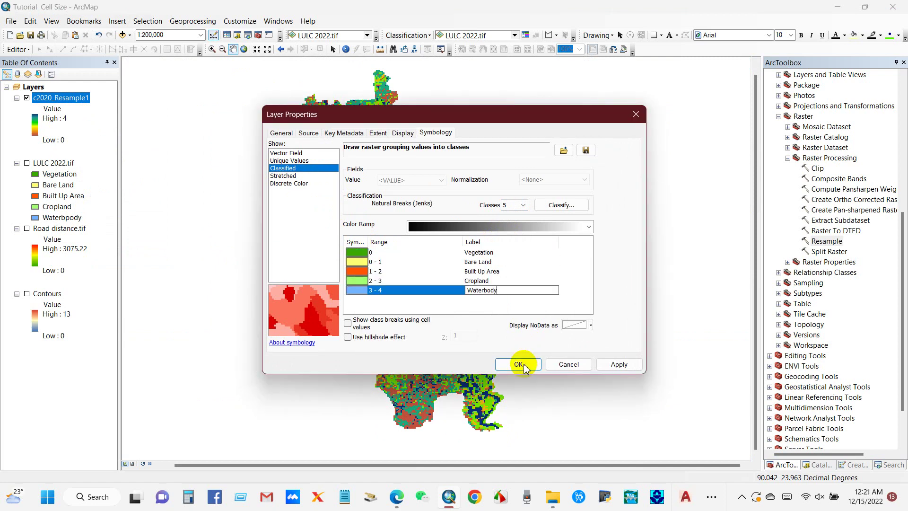
pyautogui.click(524, 364)
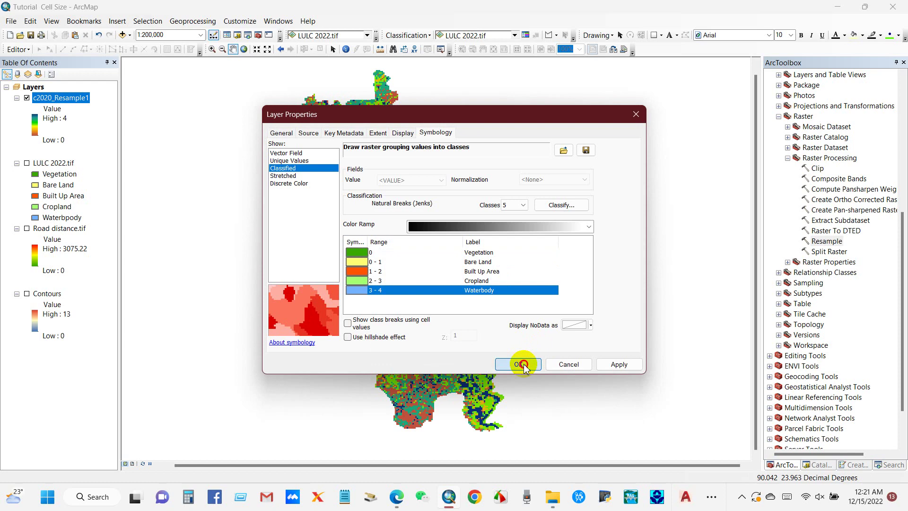
pyautogui.click(523, 364)
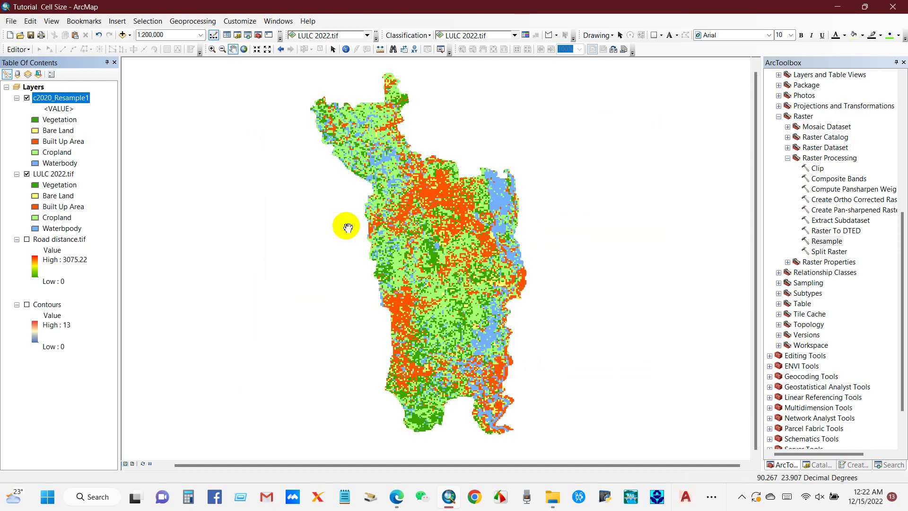
# Rename the reclassified top layer to LULC 2022.tif and remove the original LULC 2022.tif layer.
pyautogui.click(44, 99)
pyautogui.write('LULC 2022.tif')
pyautogui.press('Return')
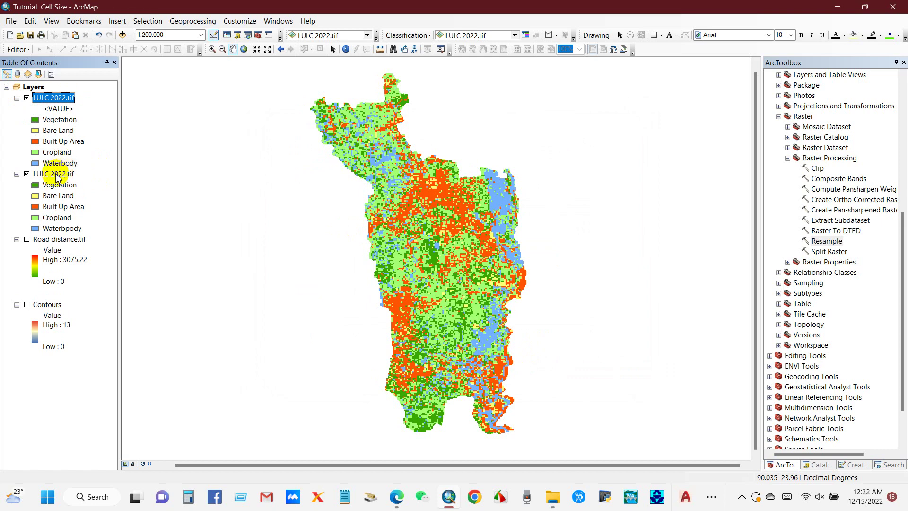
pyautogui.rightClick(56, 176)
pyautogui.click(82, 194)
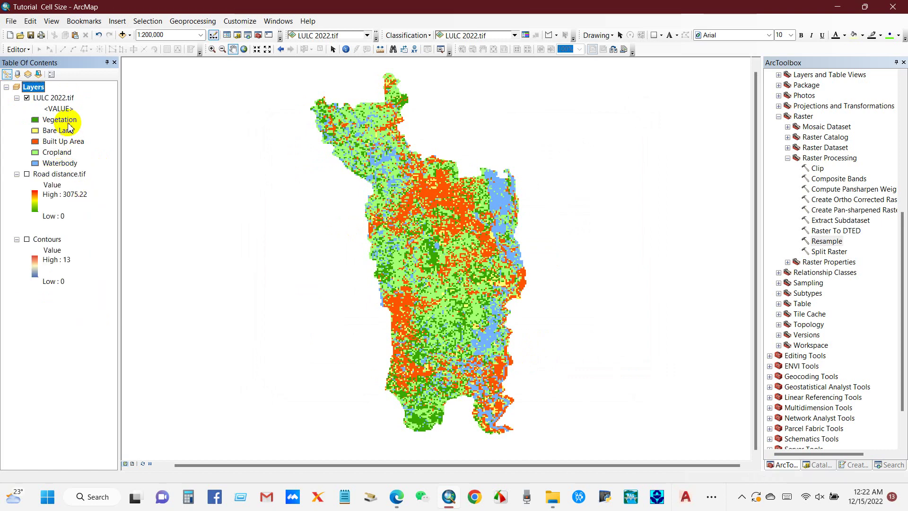
# Check the renamed layer's source properties to confirm a 120, 120 cell size.
pyautogui.rightClick(52, 97)
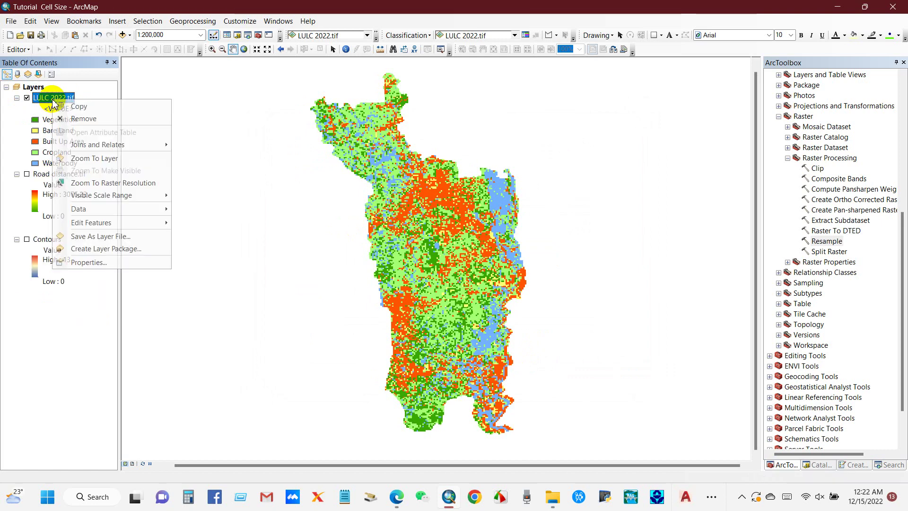
pyautogui.click(90, 261)
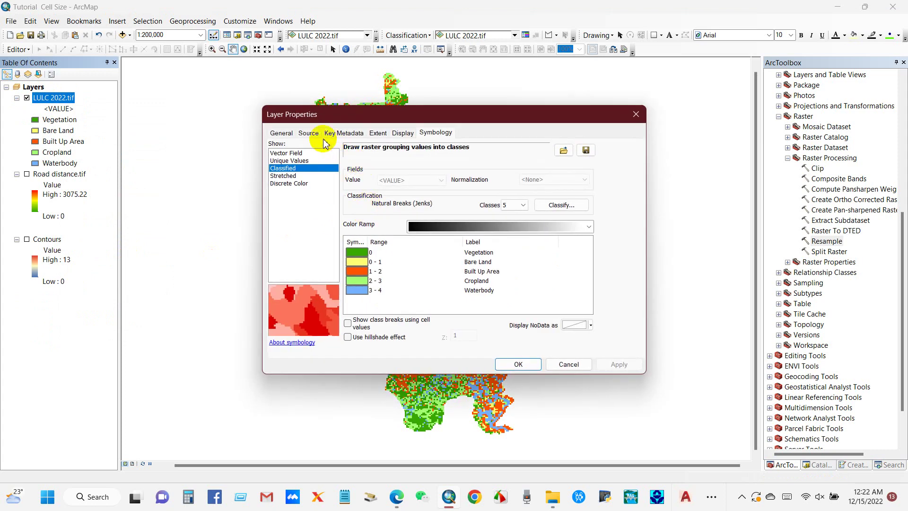
pyautogui.click(309, 133)
pyautogui.click(386, 192)
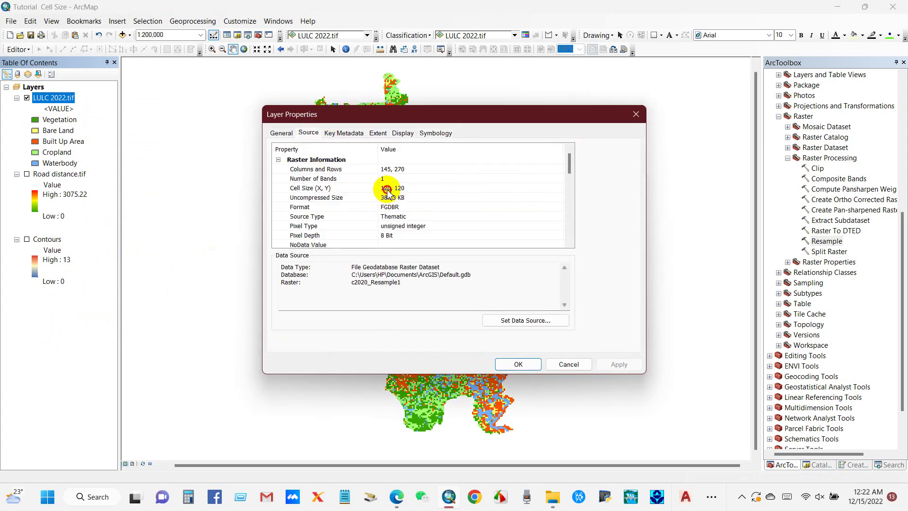
pyautogui.moveTo(416, 188); pyautogui.dragTo(376, 188)
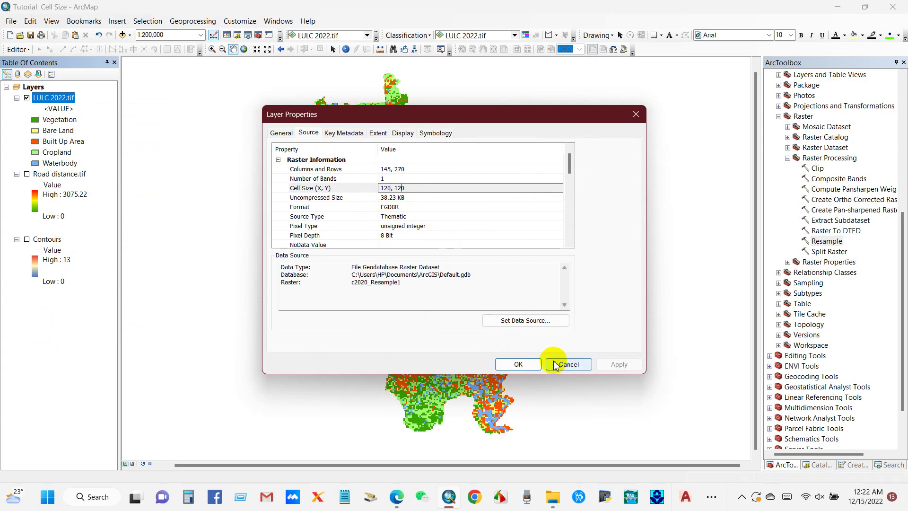
pyautogui.click(525, 365)
pyautogui.moveTo(408, 247); pyautogui.dragTo(396, 247)
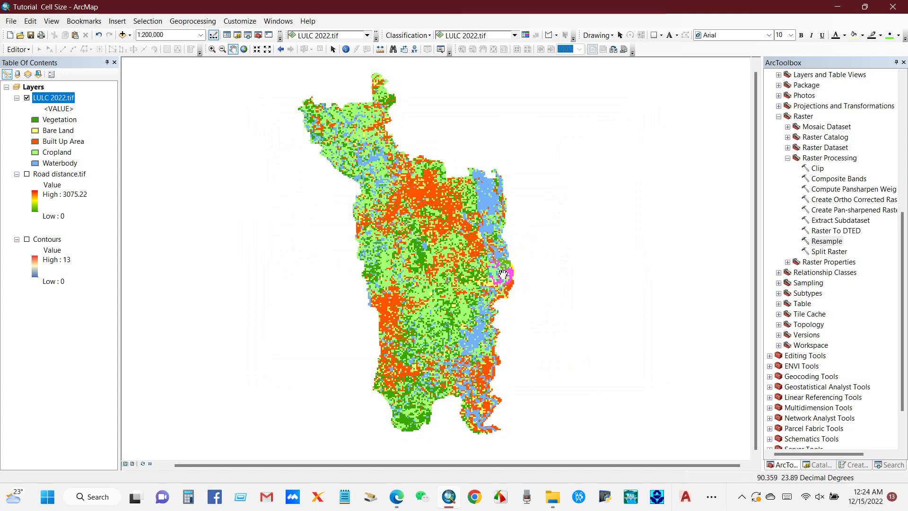
pyautogui.moveTo(488, 274); pyautogui.dragTo(500, 277)
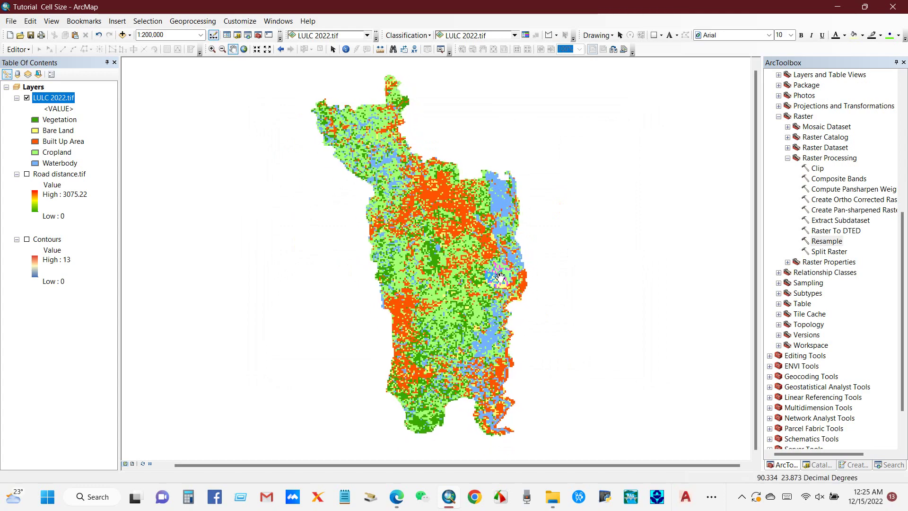